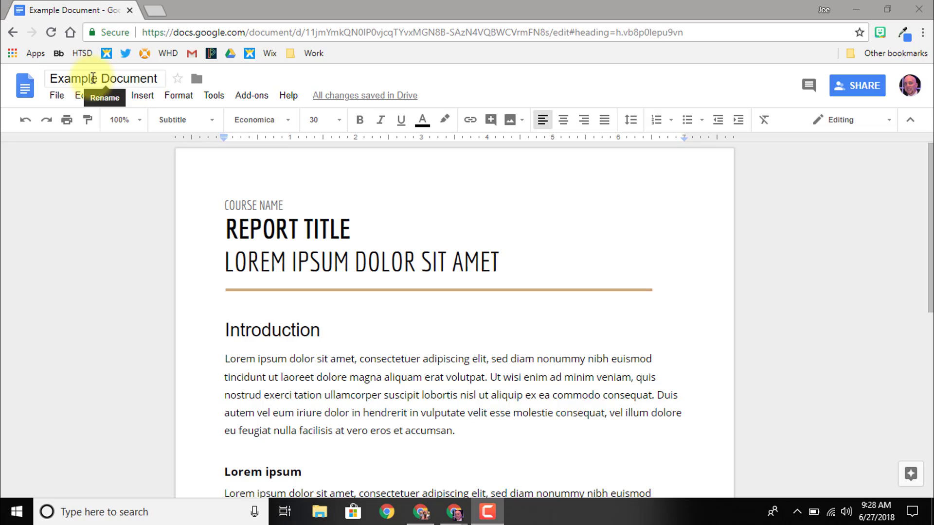
click(93, 78)
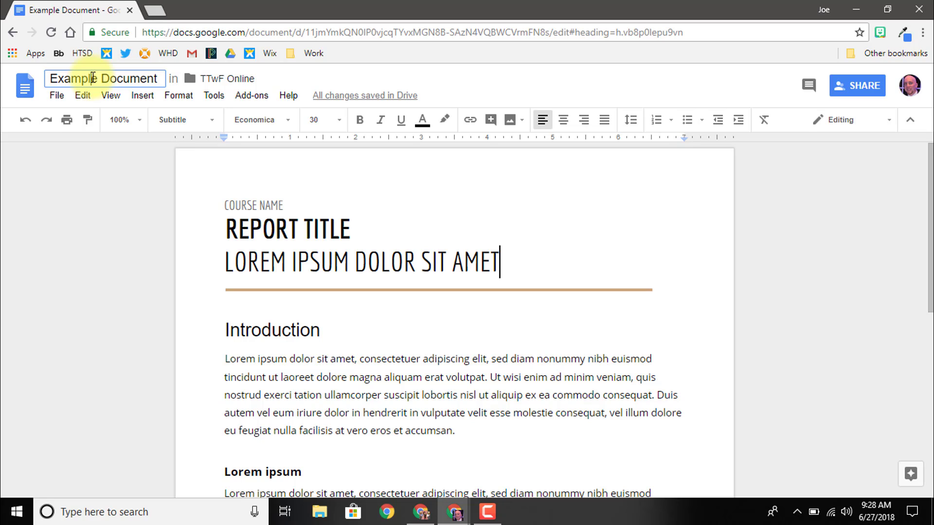
click(50, 98)
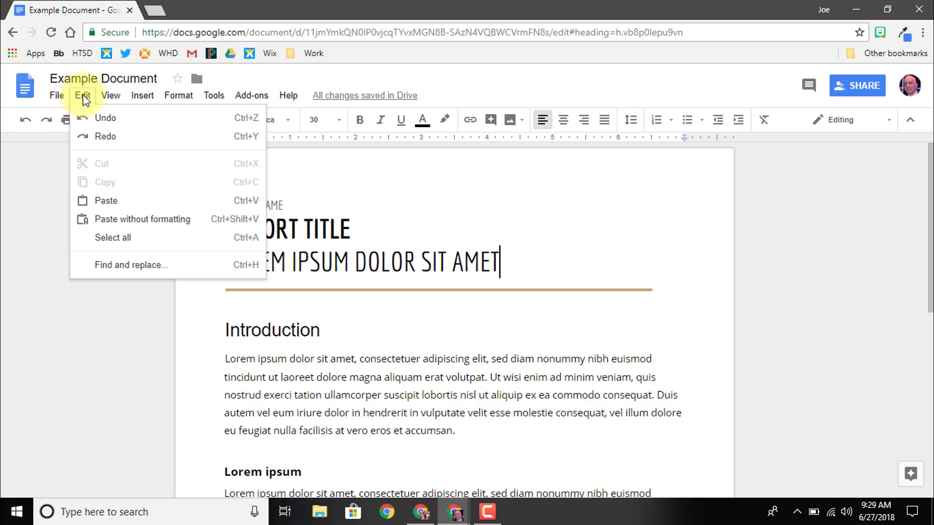
mouse_move(106, 94)
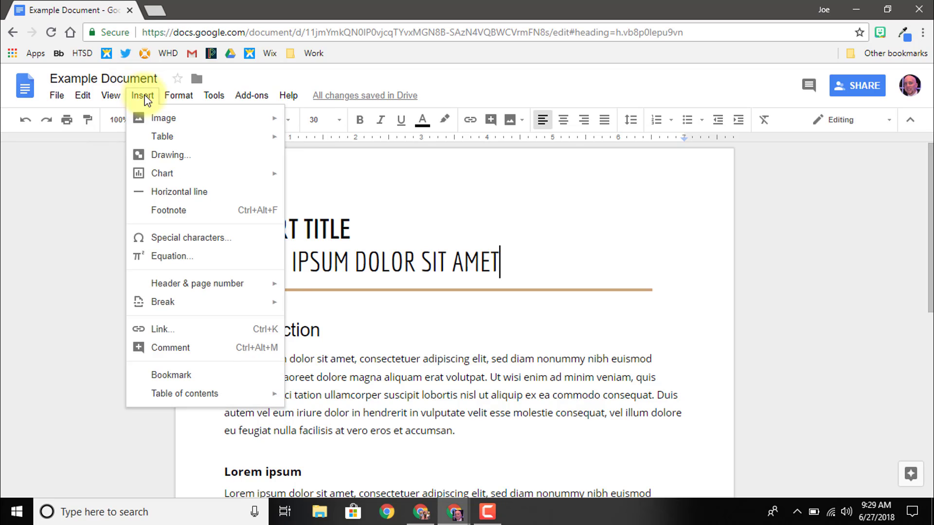
mouse_move(175, 94)
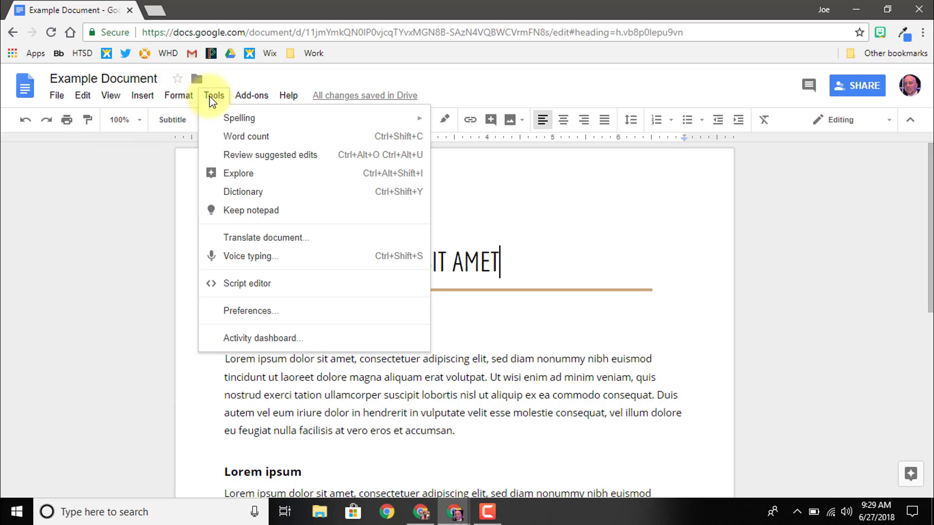
mouse_move(137, 100)
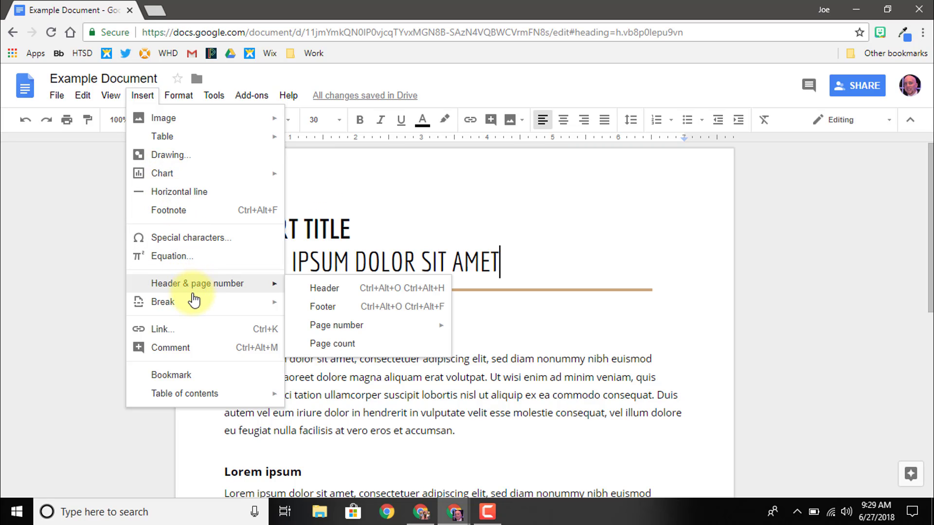
mouse_move(193, 304)
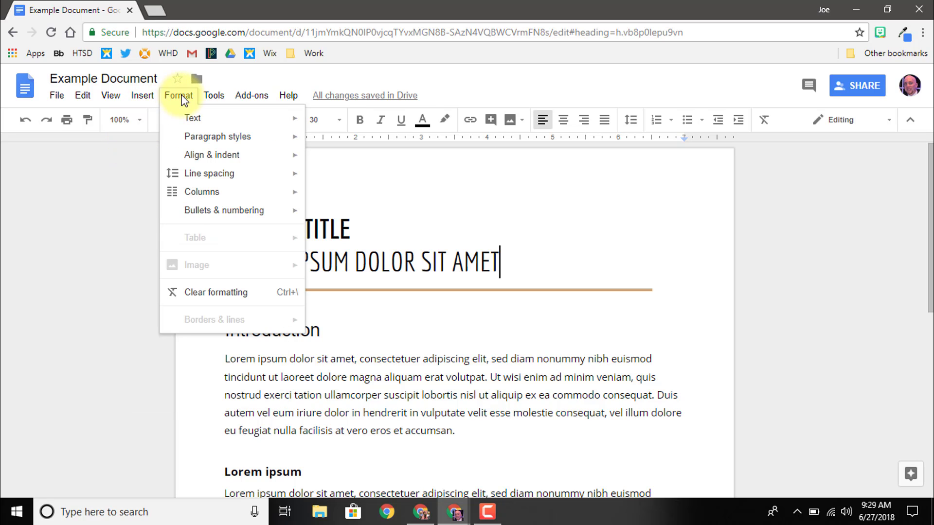
mouse_move(202, 100)
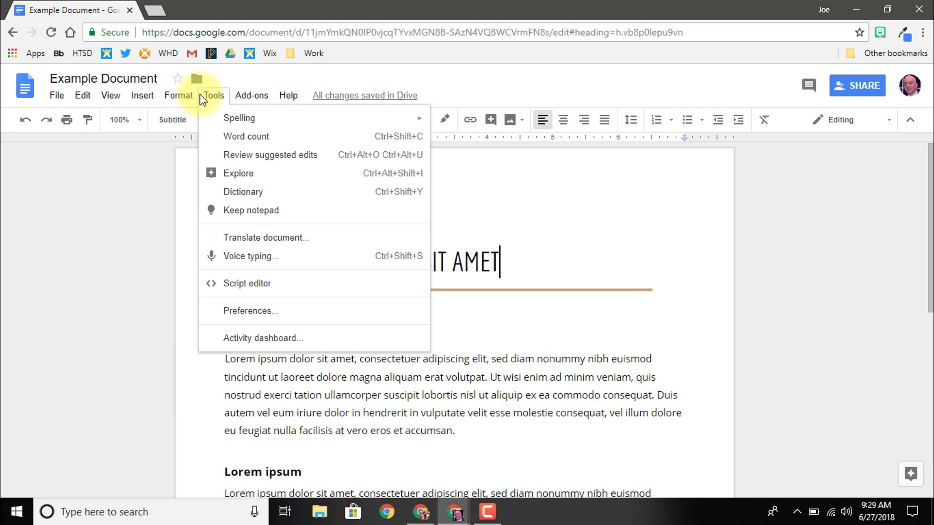
key(Left)
click(108, 165)
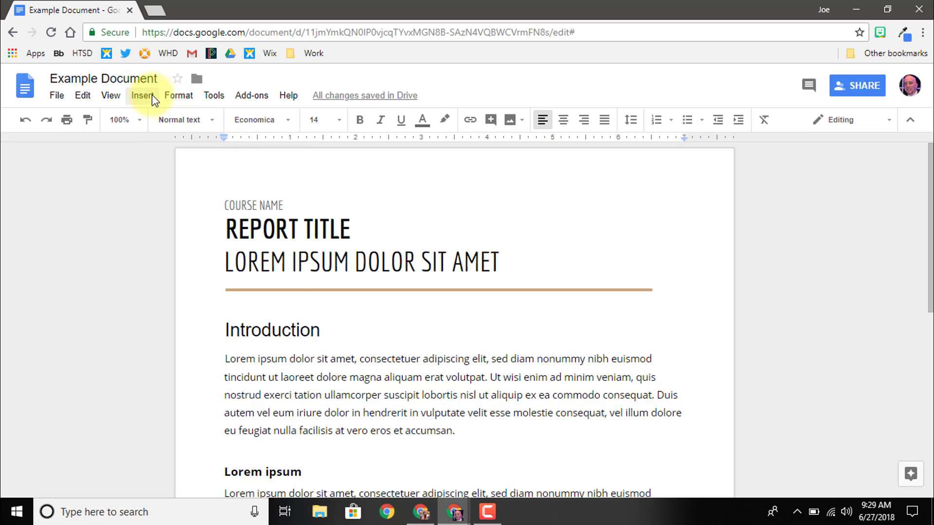
click(177, 95)
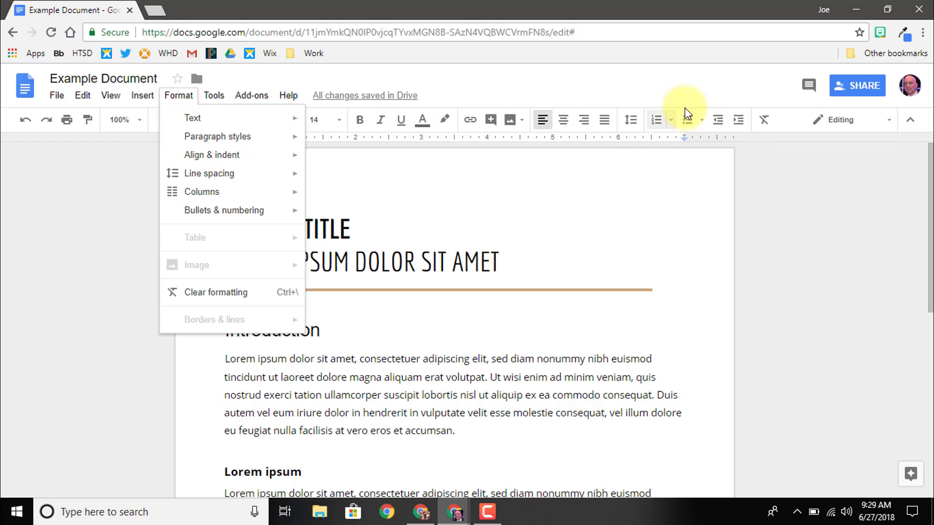
Step: Open the document's sharing settings and close them without adding anyone
click(841, 90)
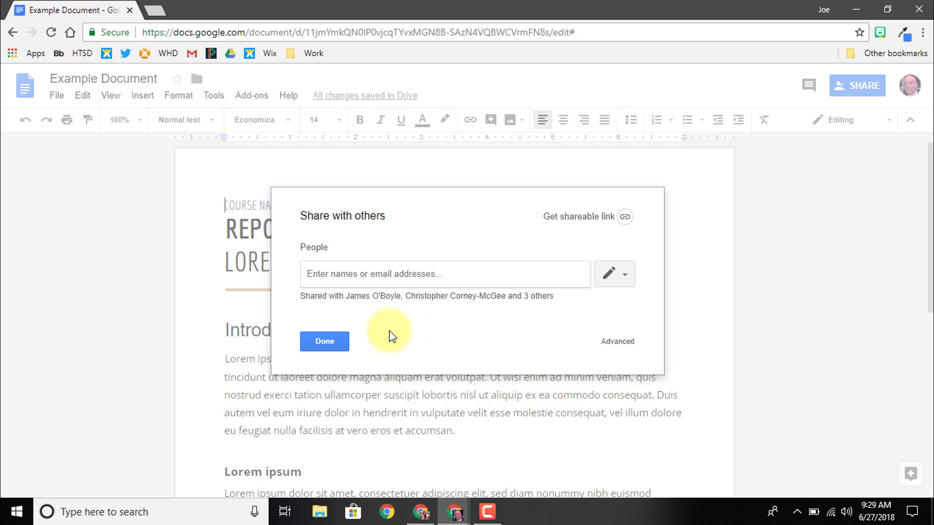
click(327, 345)
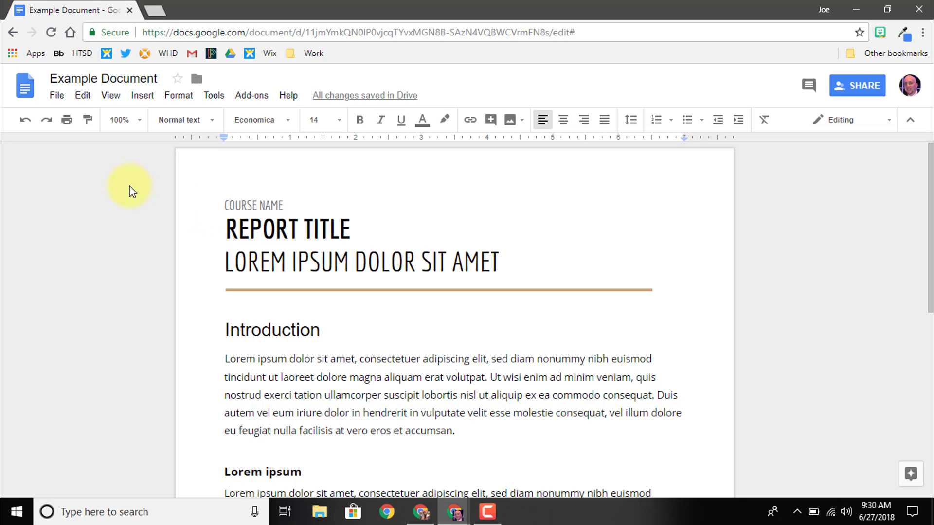
Step: Set the page's top and bottom margins to 0.5 inches in the page setup and apply them
click(57, 95)
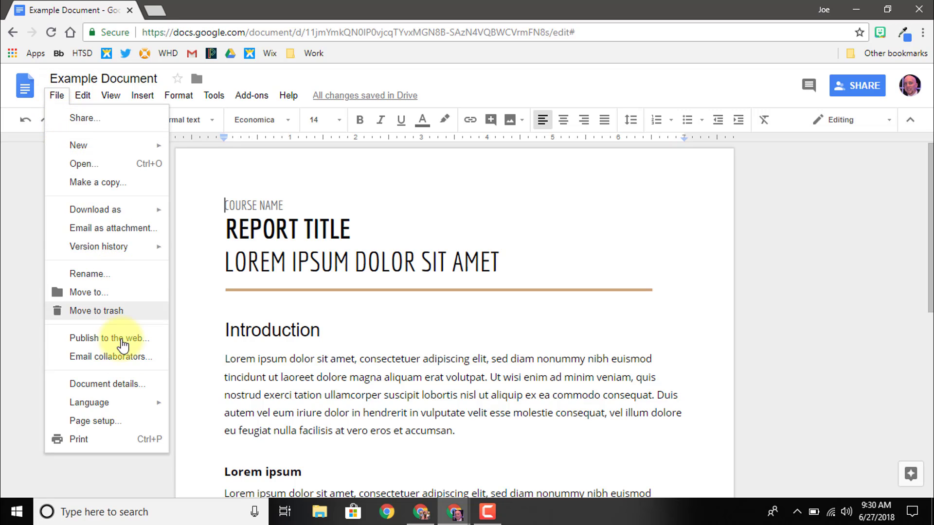
click(116, 427)
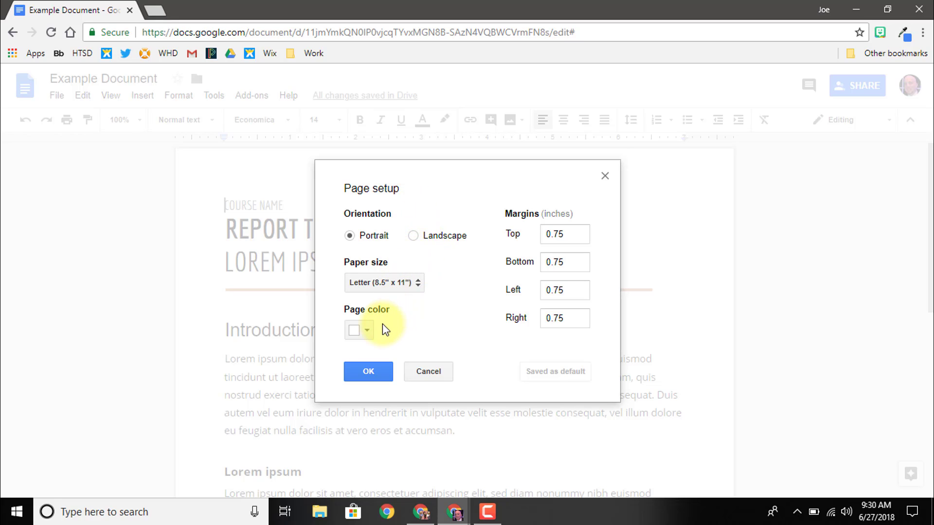
click(556, 234)
key(Delete)
key(Delete)
text(5)
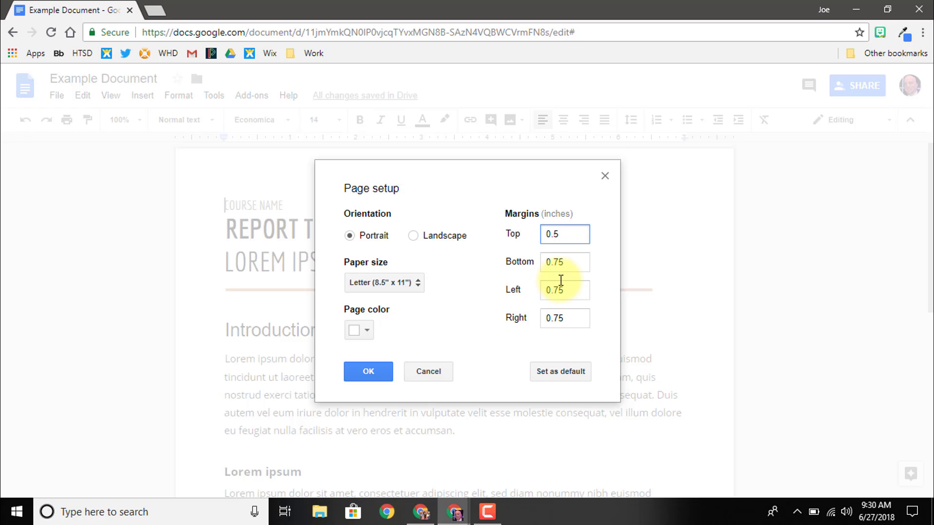
click(555, 262)
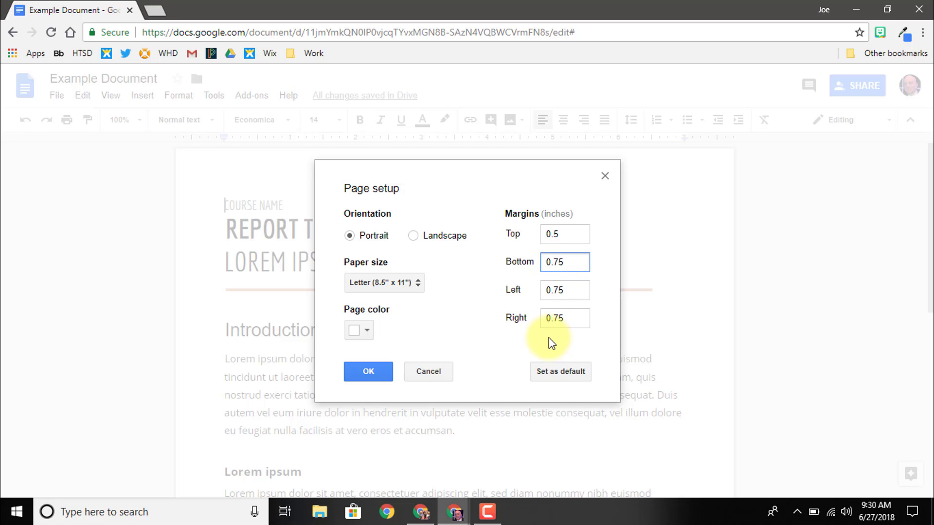
key(BackSpace)
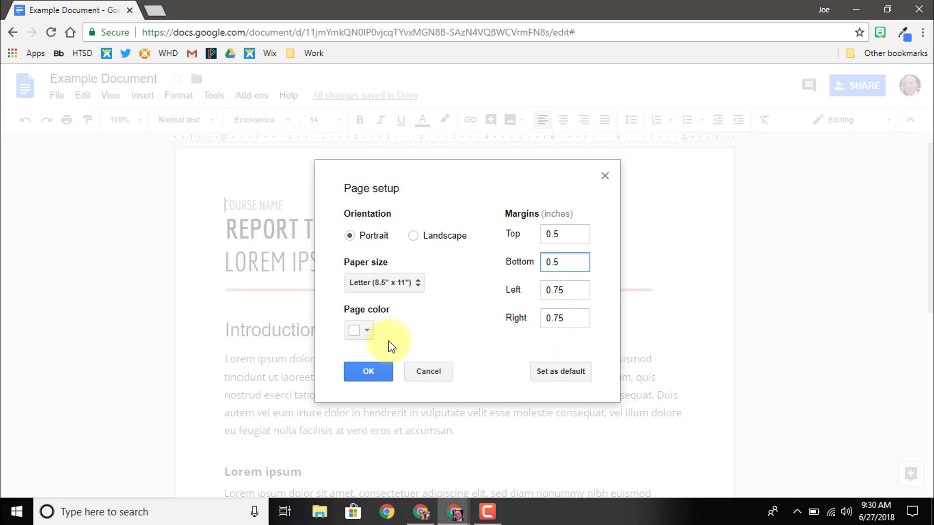
click(368, 373)
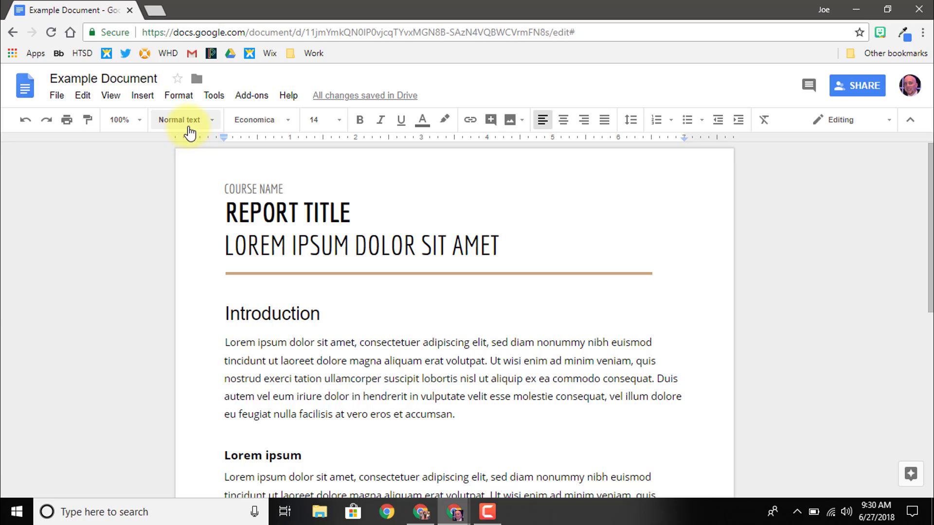
Step: Review the available fonts and paragraph styles, and check which styles the report title, Introduction heading and body paragraph use
click(262, 125)
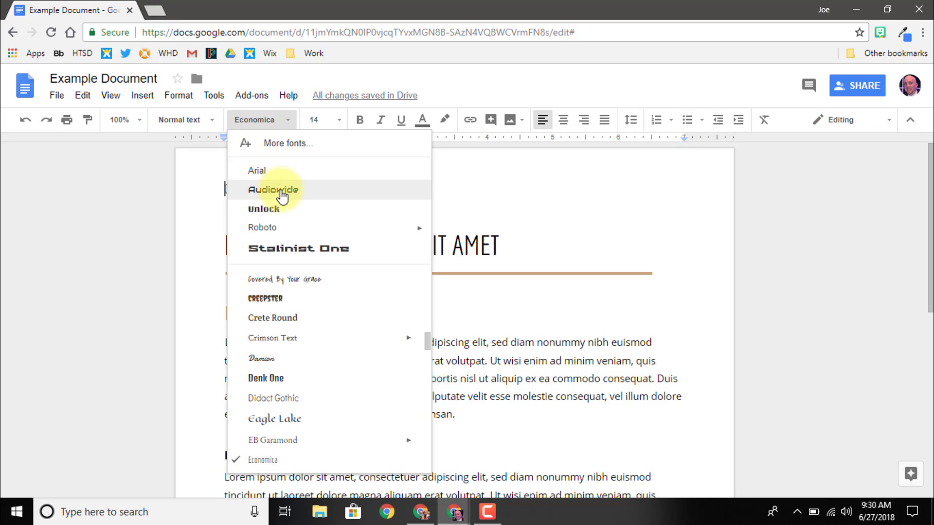
click(207, 130)
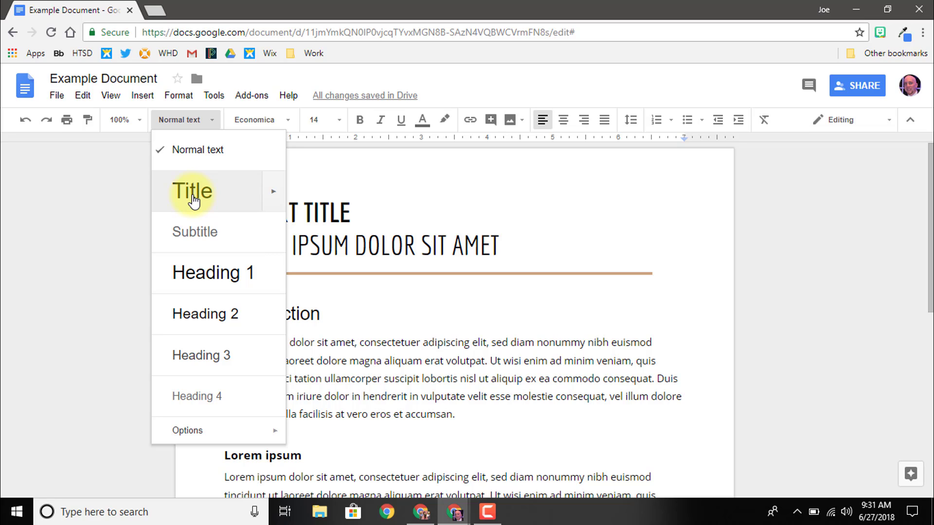
click(347, 213)
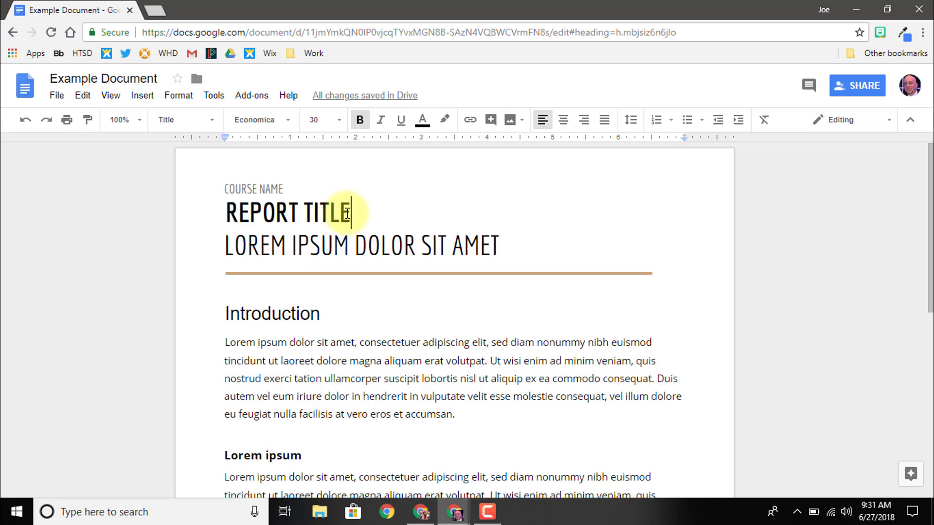
drag(347, 212, 216, 216)
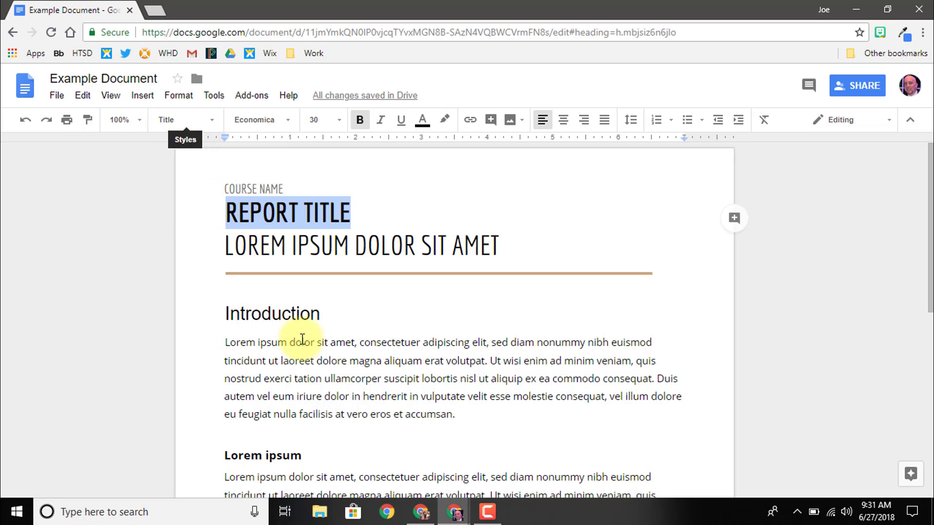
drag(326, 314, 222, 315)
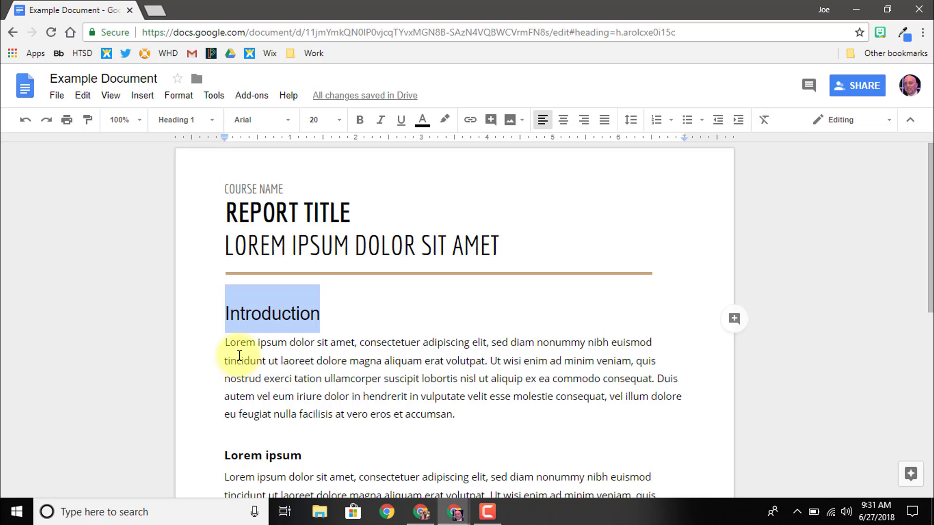
drag(237, 361, 357, 396)
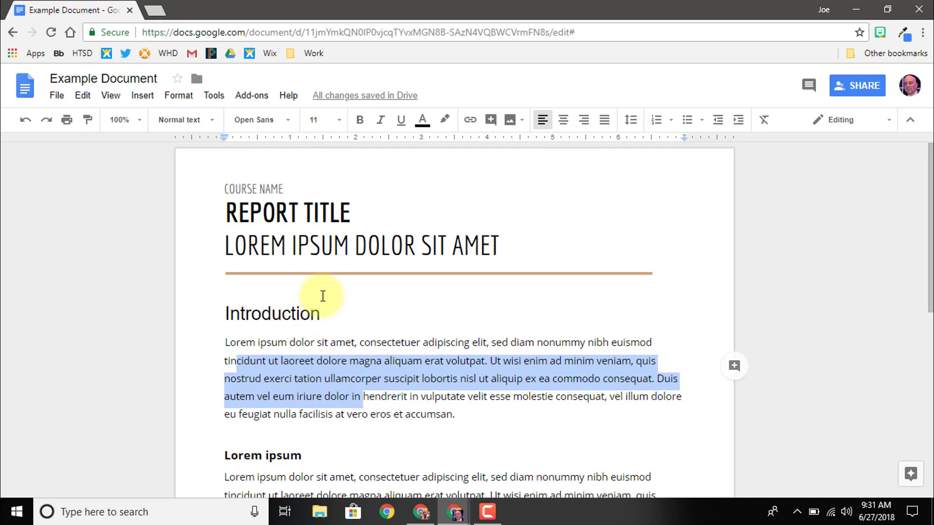
Step: Insert a table of contents with page numbers on a new line below the LOREM IPSUM DOLOR SIT AMET subtitle
click(141, 95)
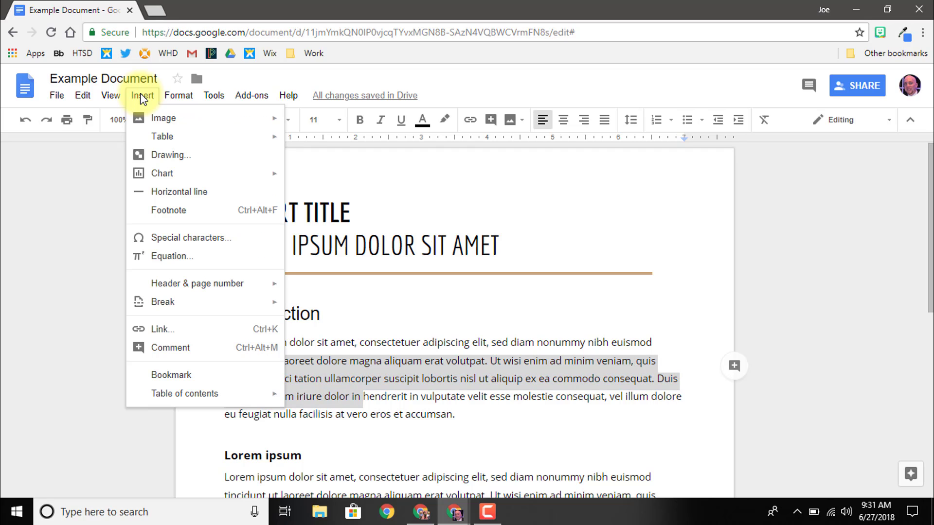
click(417, 287)
click(275, 296)
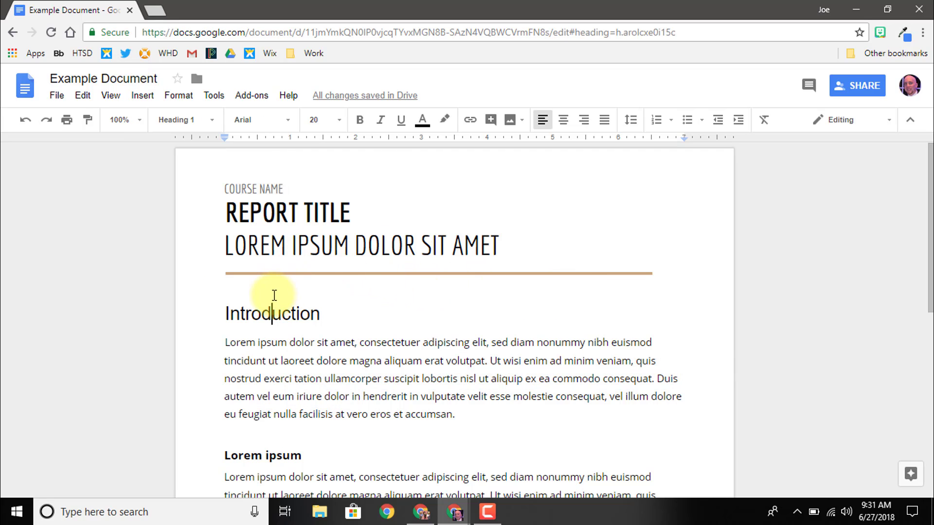
click(551, 233)
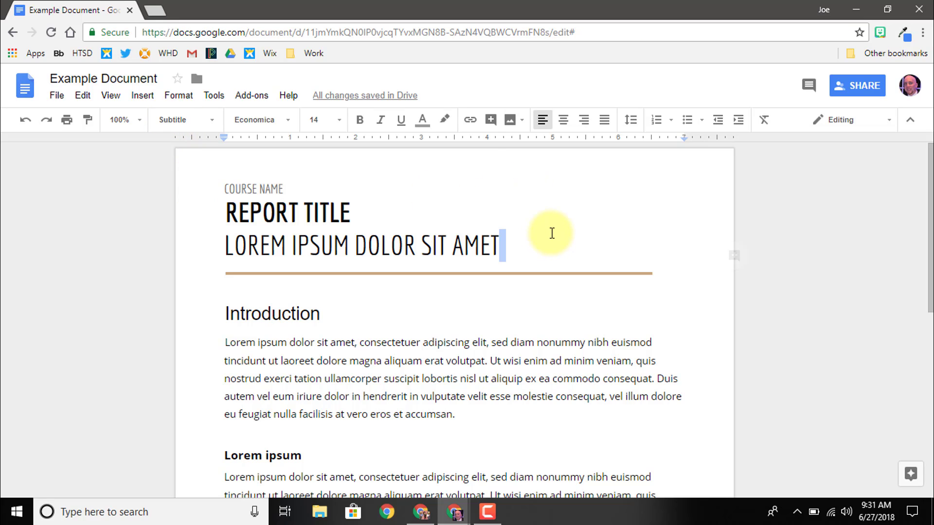
key(Return)
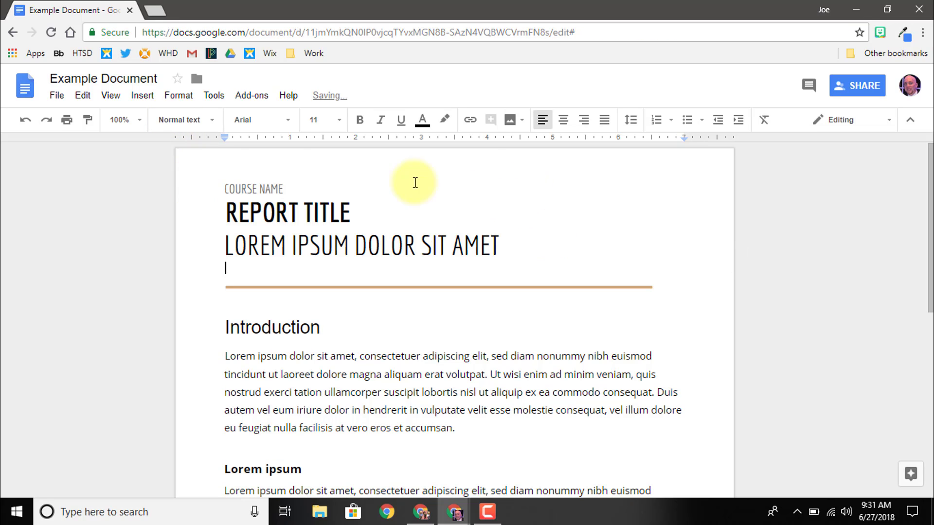
click(143, 96)
mouse_move(197, 395)
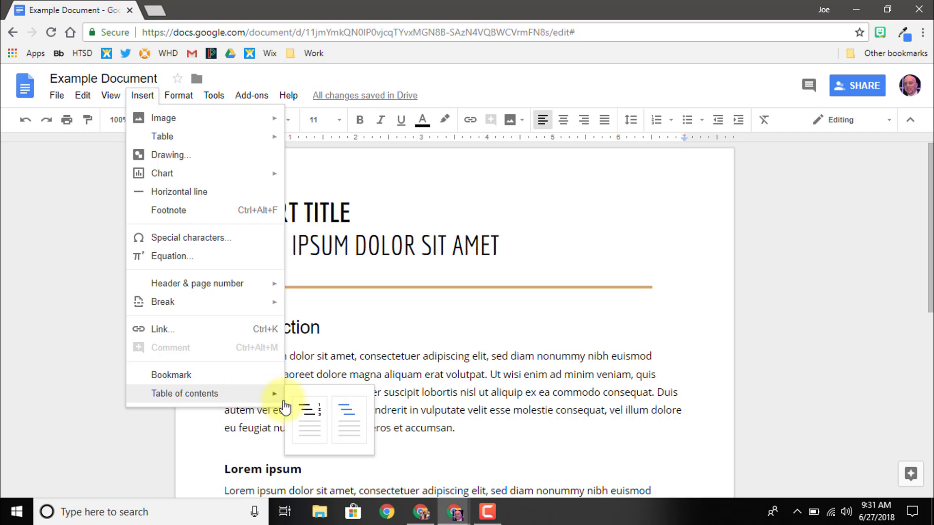
click(308, 411)
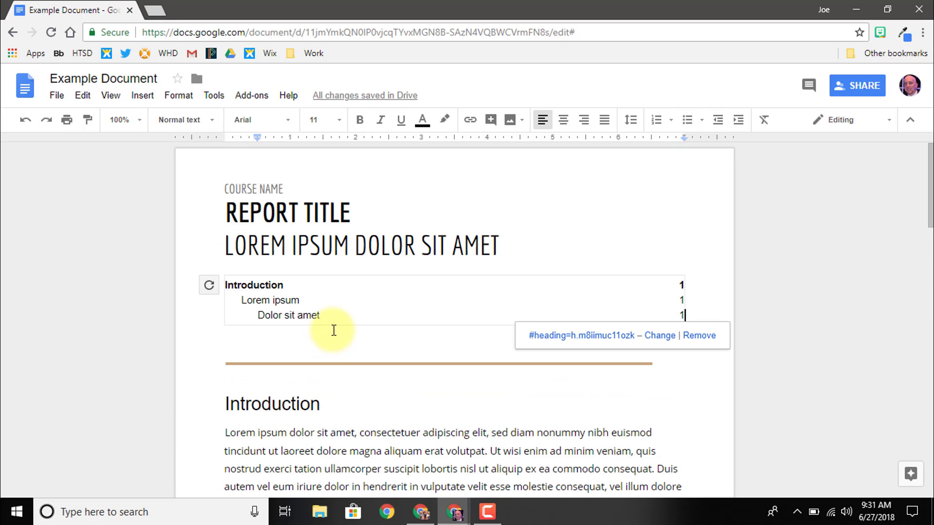
Step: Follow the Lorem ipsum link in the table of contents to its heading and return to the document's beginning
click(271, 301)
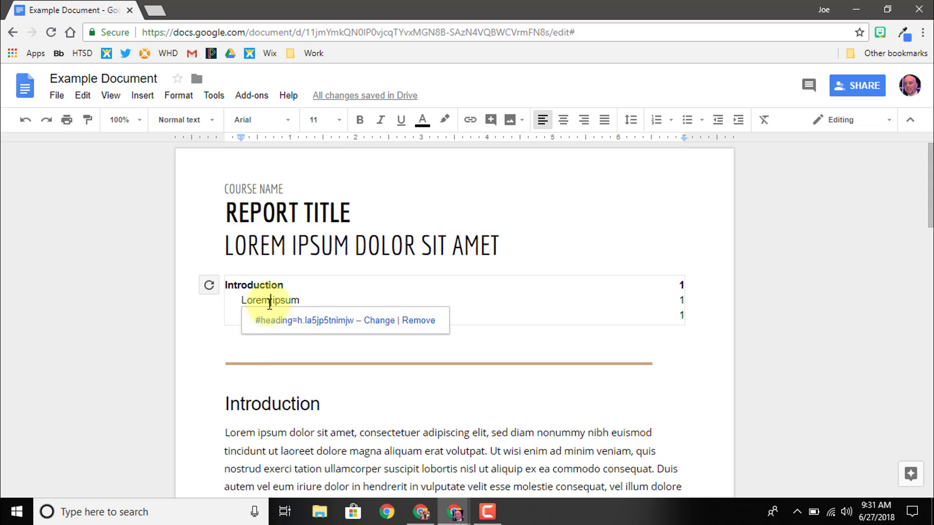
click(294, 322)
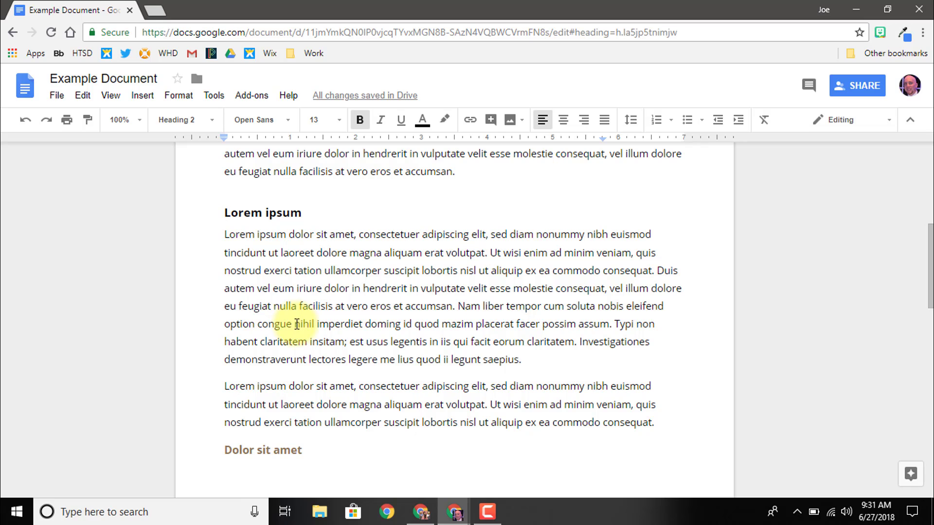
scroll(296, 324, up, 7)
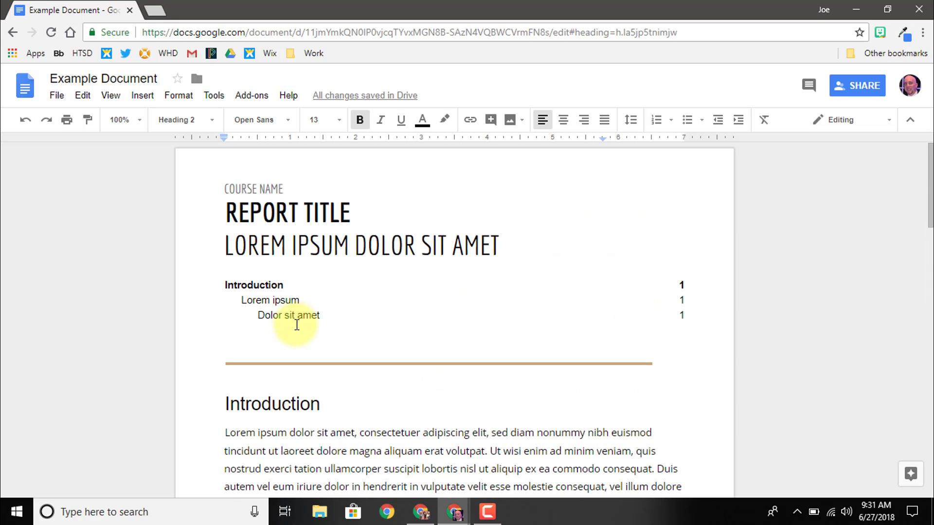
Step: Show the document outline and use it to jump to the Introduction and Lorem ipsum headings
click(114, 96)
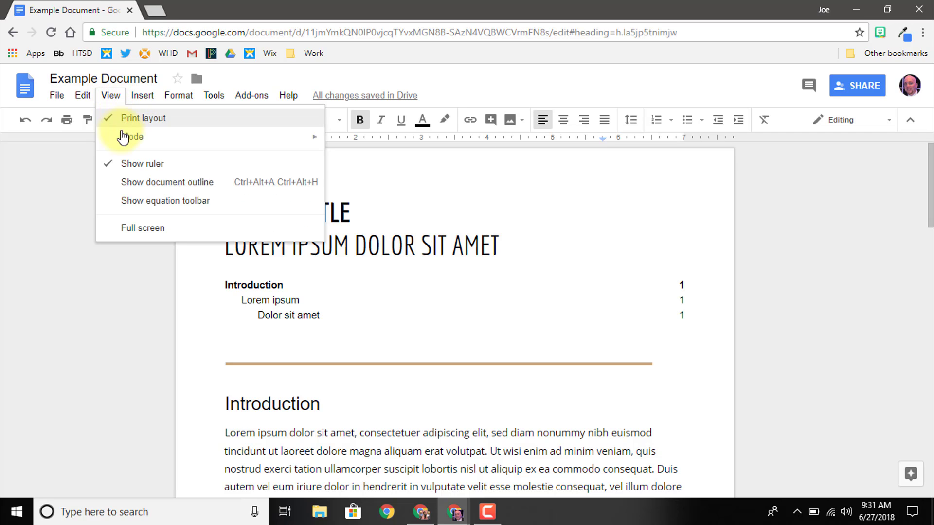
click(147, 184)
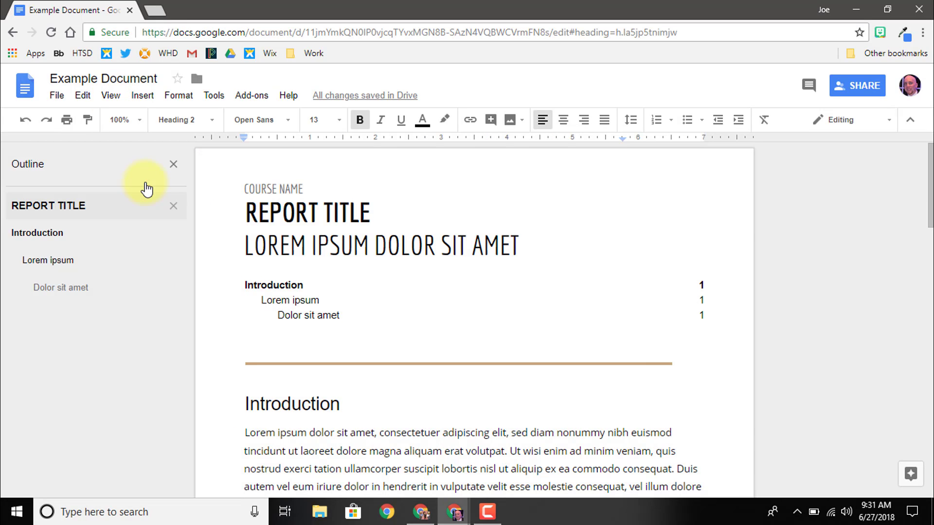
click(62, 236)
click(61, 261)
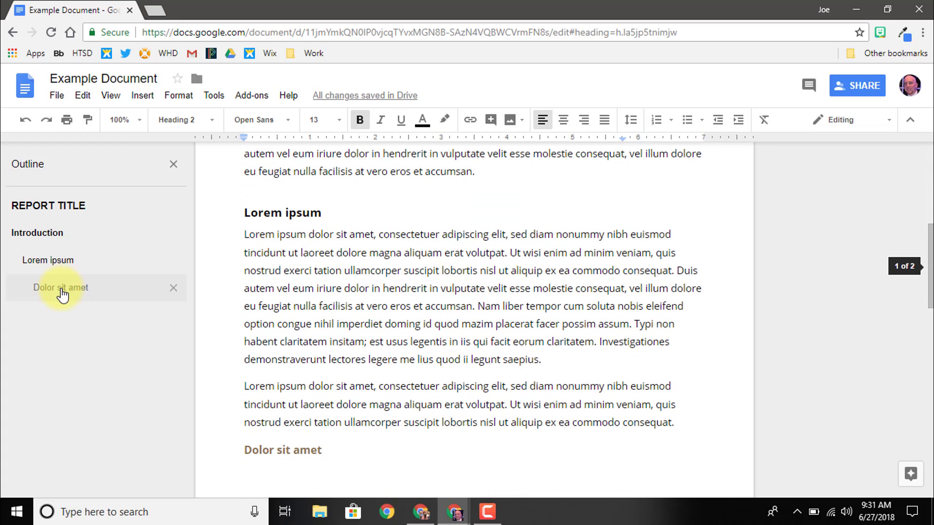
Step: Return to the REPORT TITLE heading through the document outline and close the outline
click(52, 209)
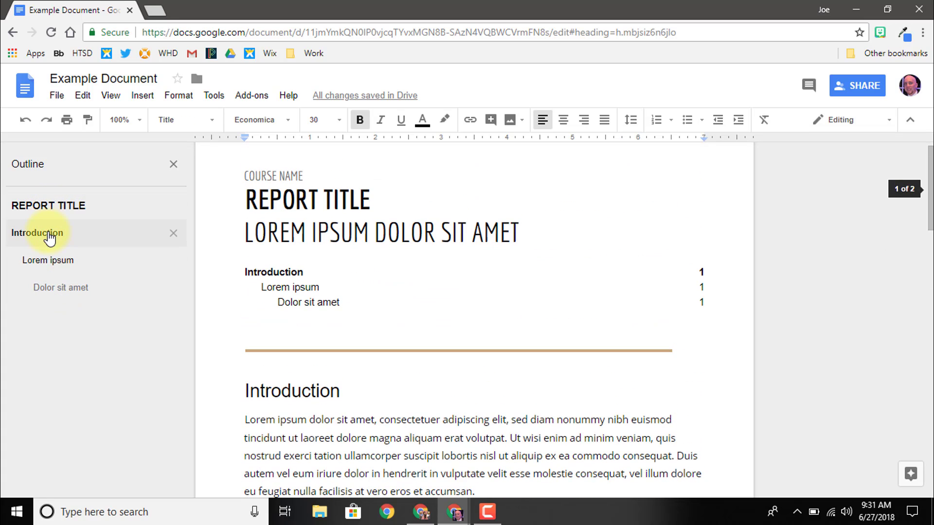
click(174, 164)
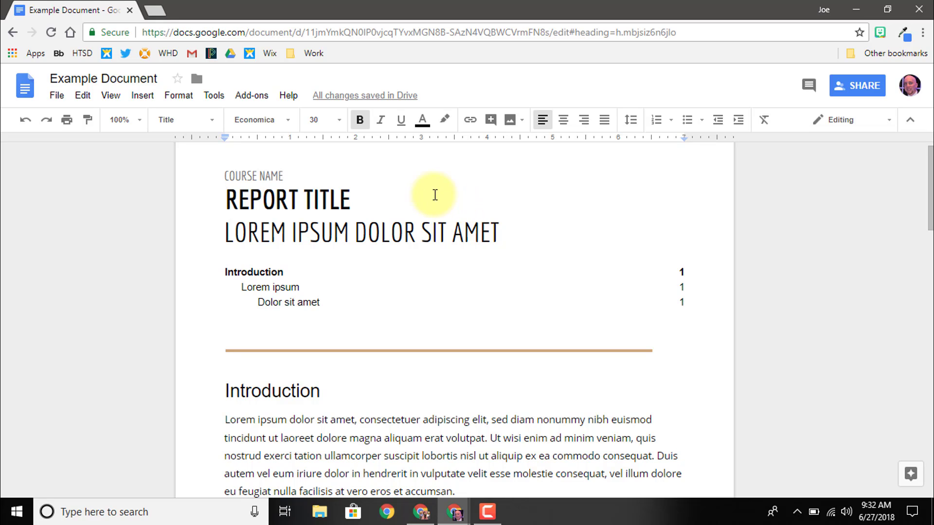
click(571, 227)
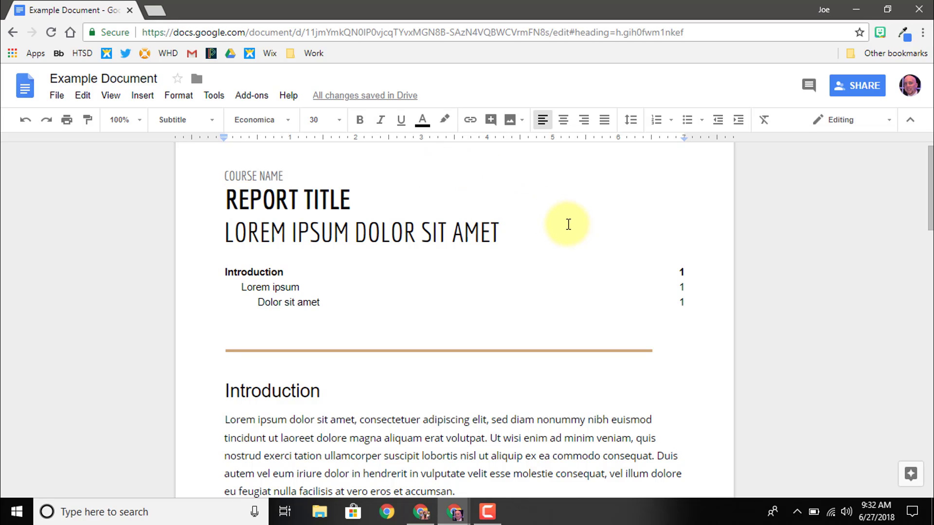
key(Return)
click(470, 120)
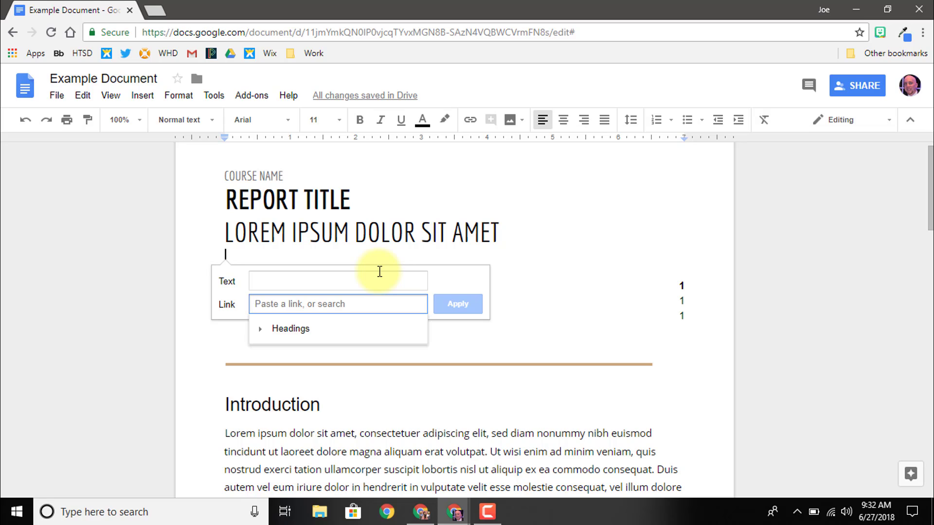
text(www.apple.com)
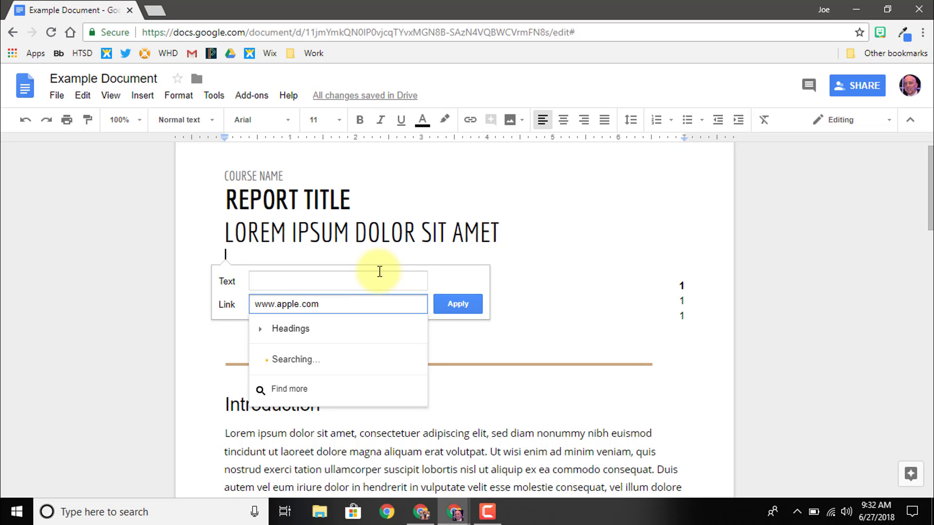
key(Return)
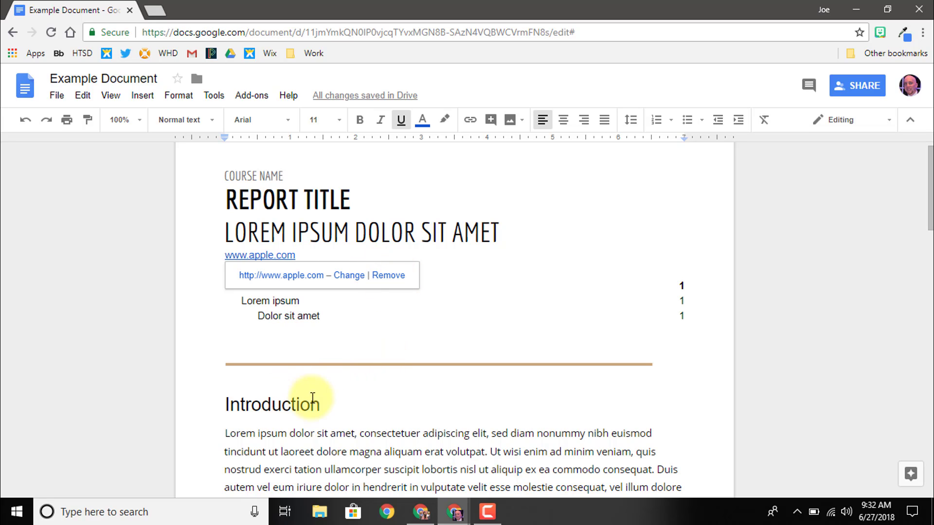
Step: Link the Introduction heading's text to the document's Dolor sit amet heading and follow the link
drag(326, 405, 209, 409)
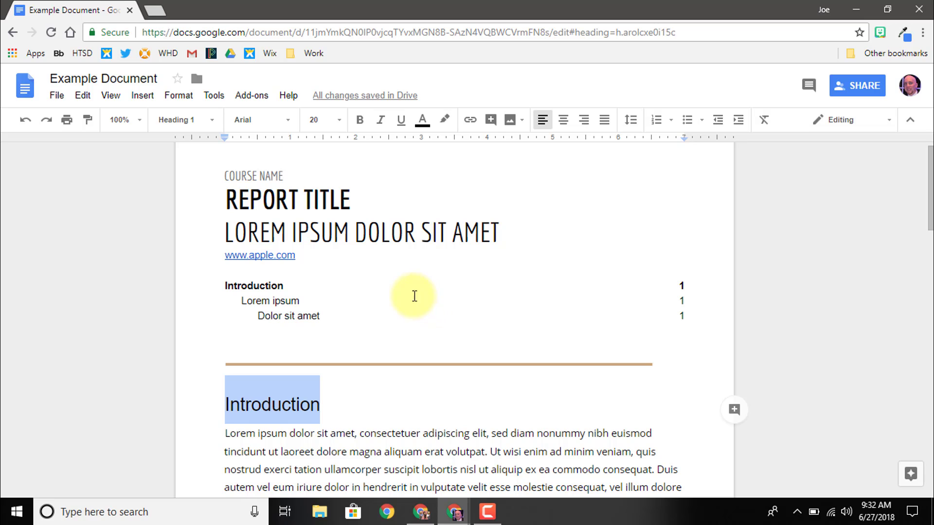
click(474, 125)
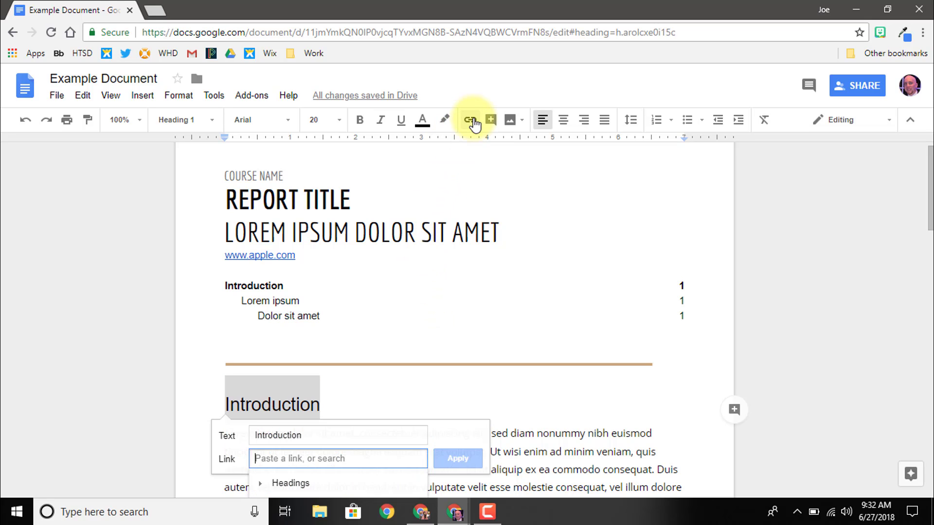
scroll(443, 324, down, 4)
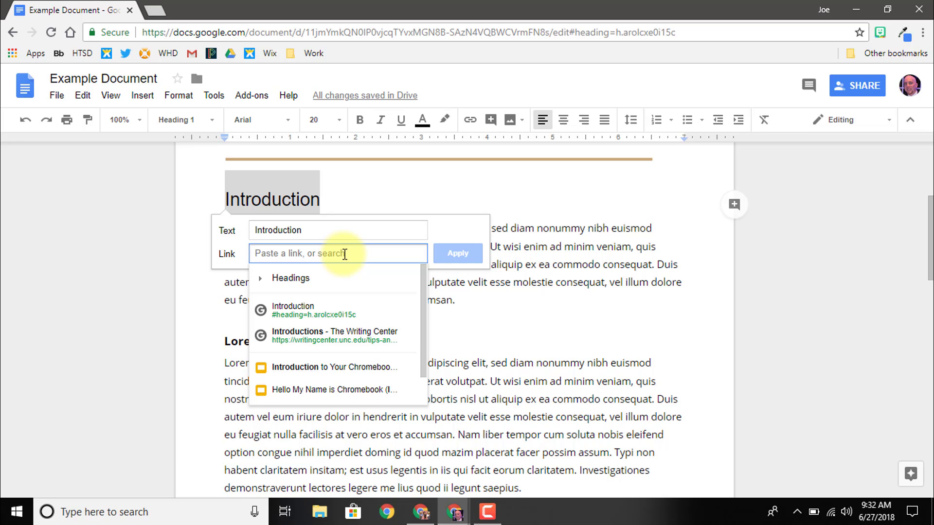
scroll(343, 254, up, 1)
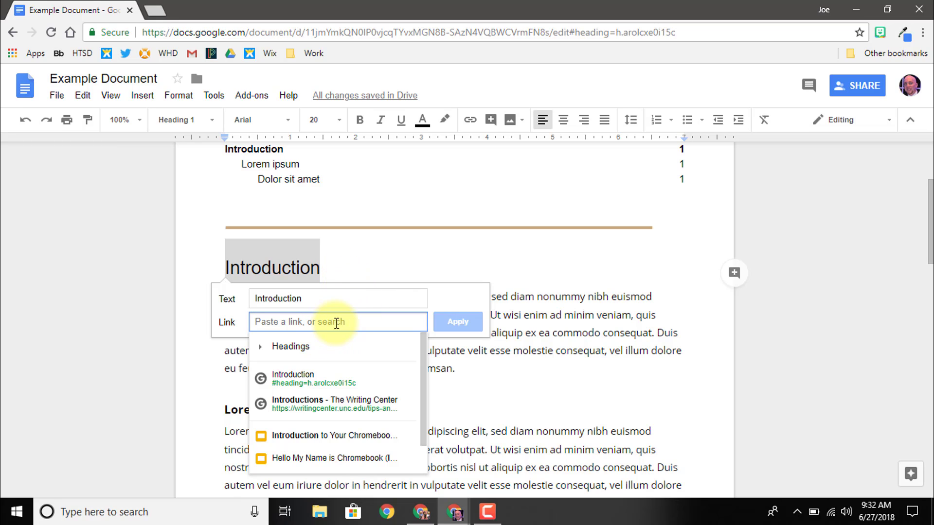
click(259, 349)
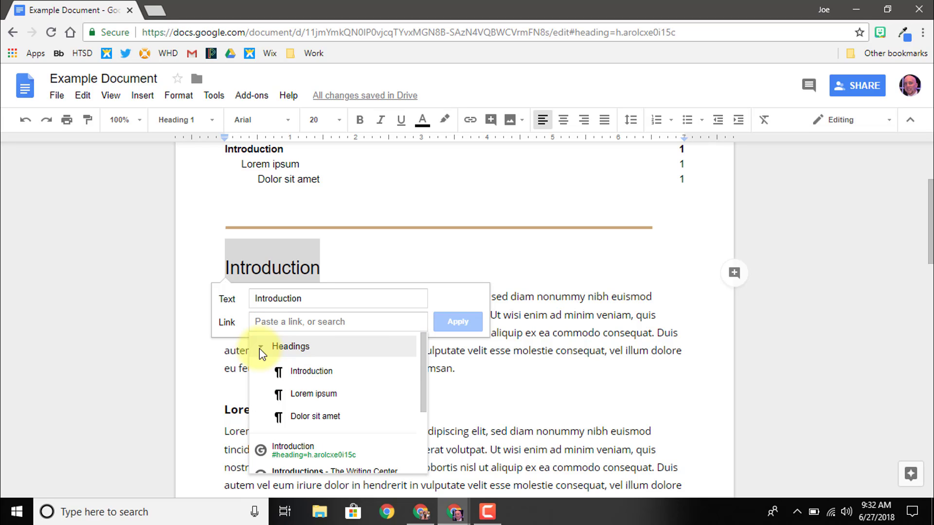
click(326, 418)
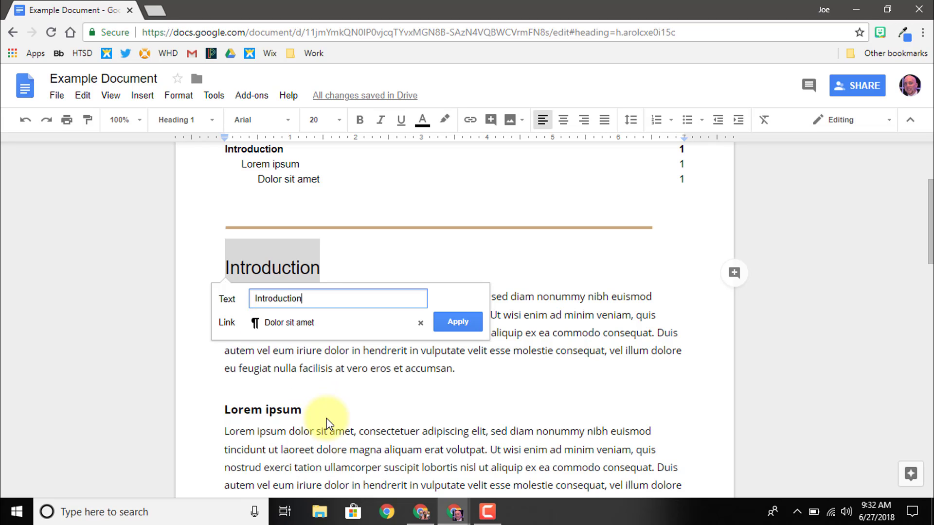
click(465, 322)
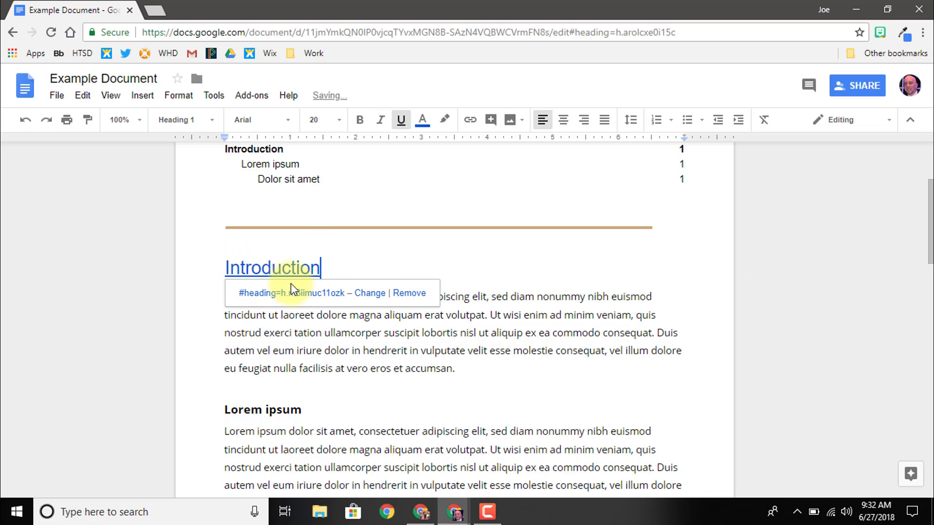
click(291, 291)
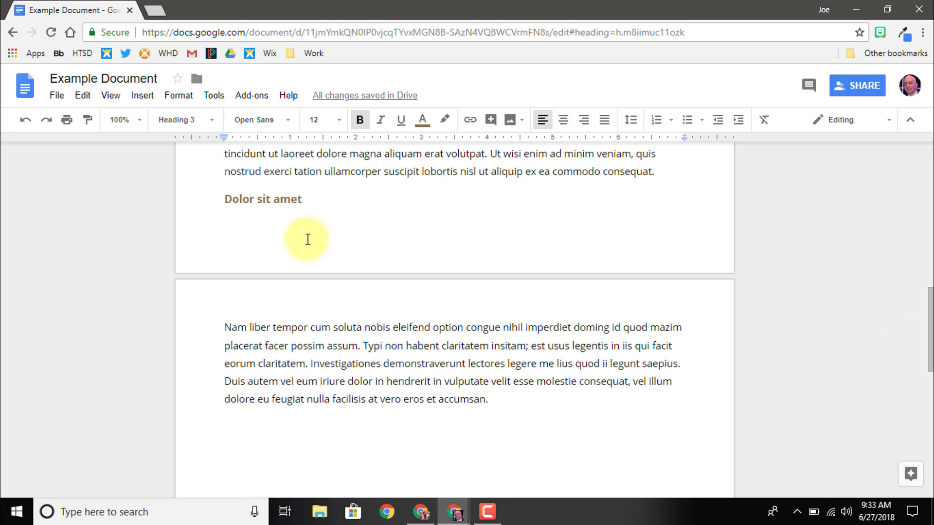
Step: Add two new lines below the Dolor sit amet entry in the table of contents
scroll(308, 239, up, 10)
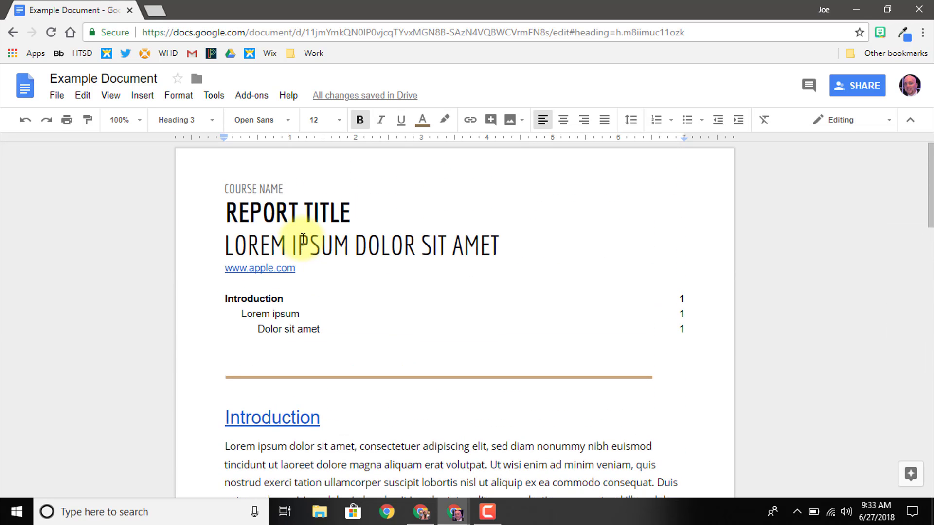
click(471, 336)
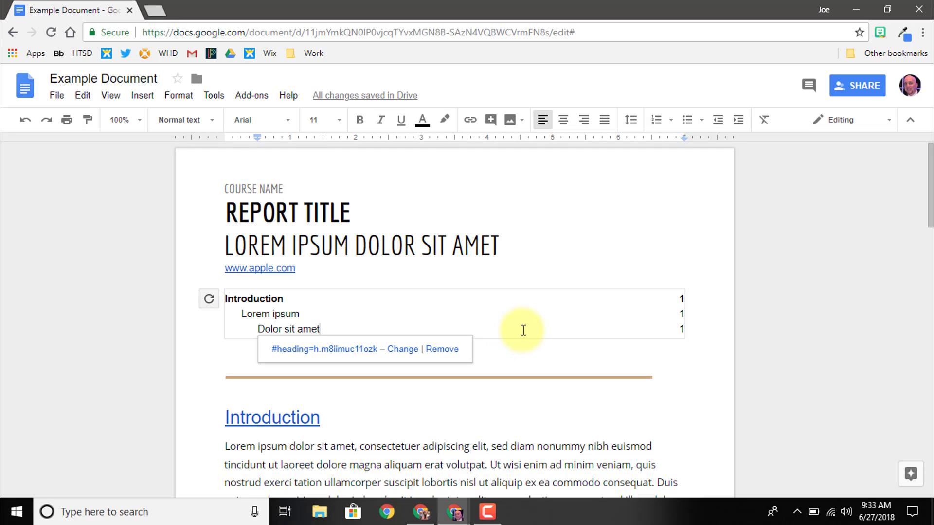
key(Return)
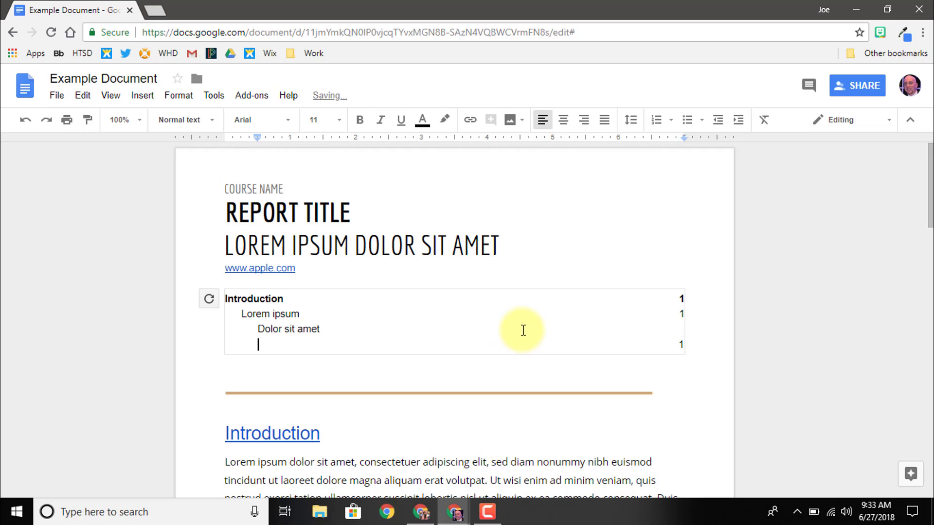
key(Return)
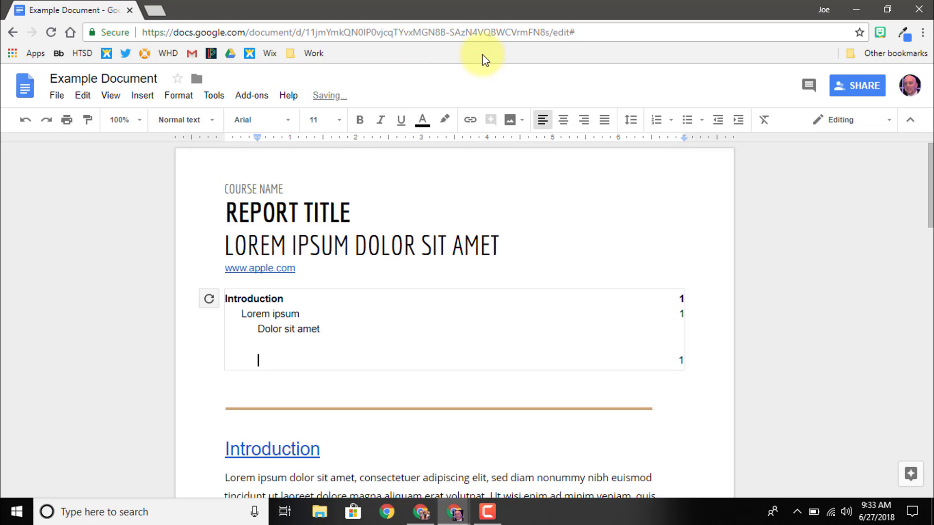
Step: Search the web for images of summer and insert the first beach photo at the cursor
click(517, 122)
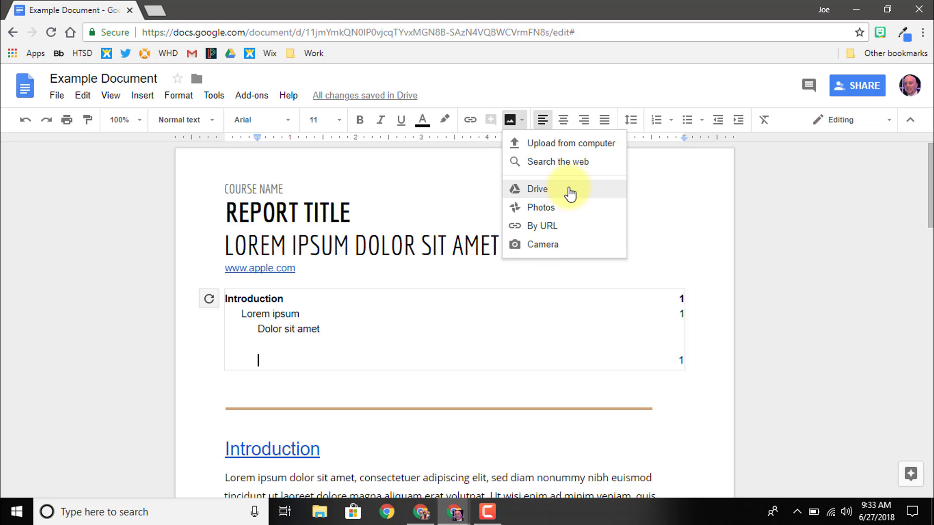
click(567, 170)
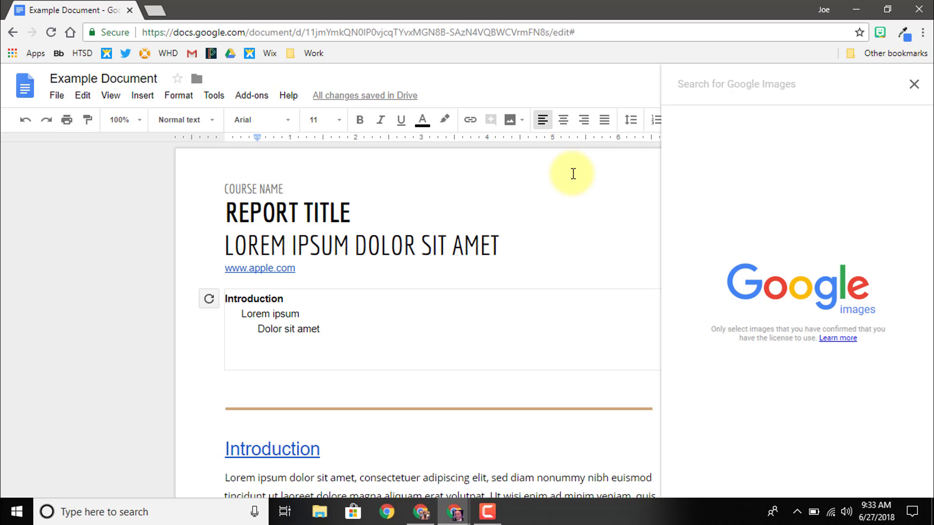
text(summer)
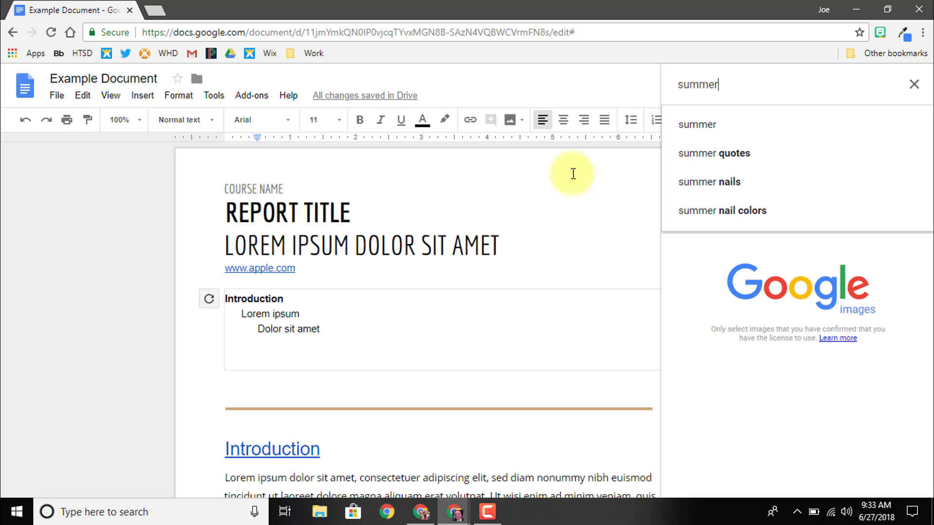
key(Return)
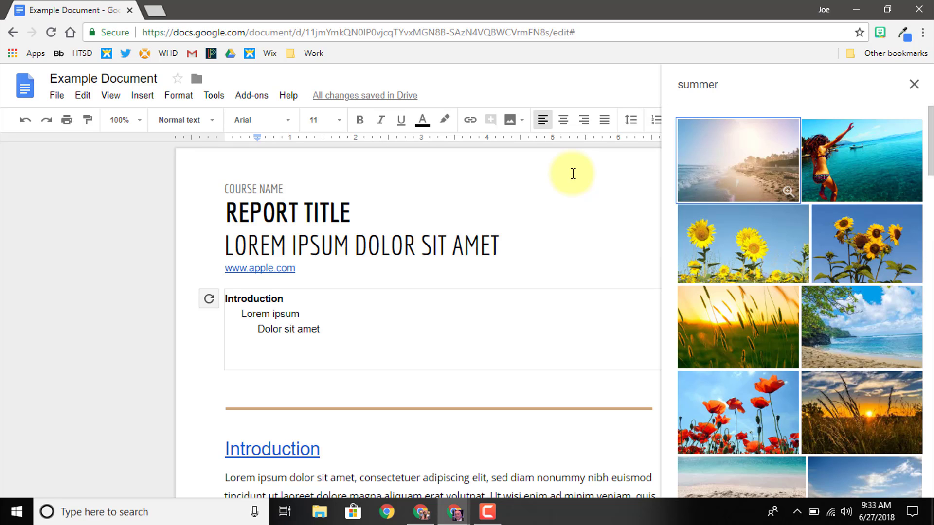
click(731, 156)
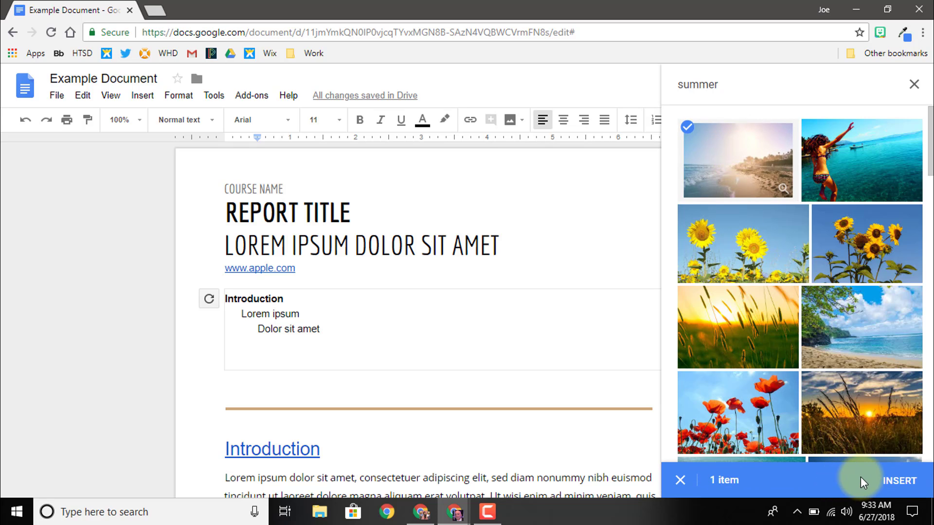
click(902, 481)
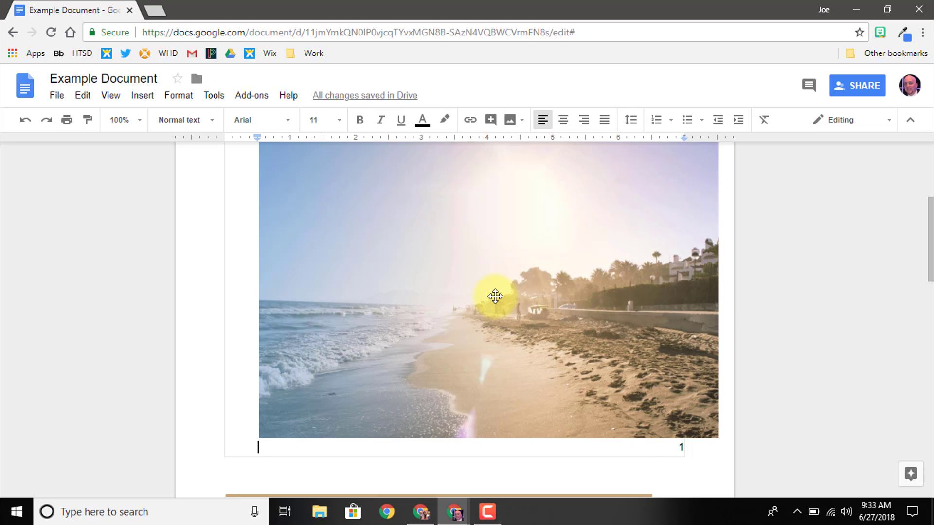
Step: Shrink the beach photo to about 2.5 inches wide and move it into the paragraph under the Introduction heading
click(495, 296)
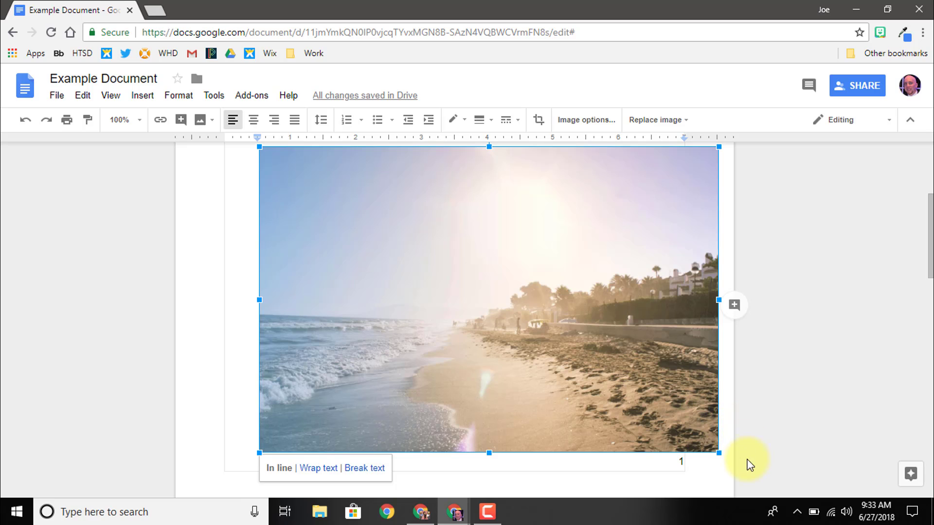
drag(717, 452, 416, 256)
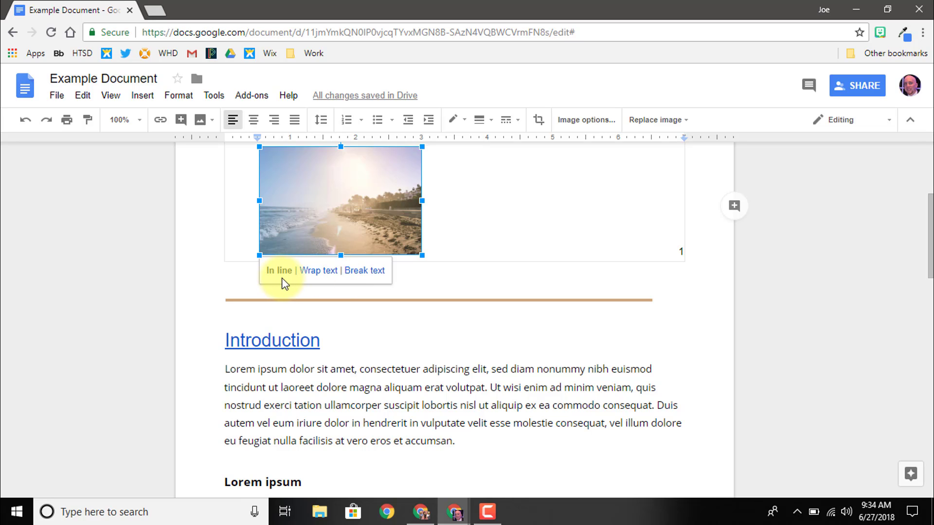
scroll(334, 286, up, 1)
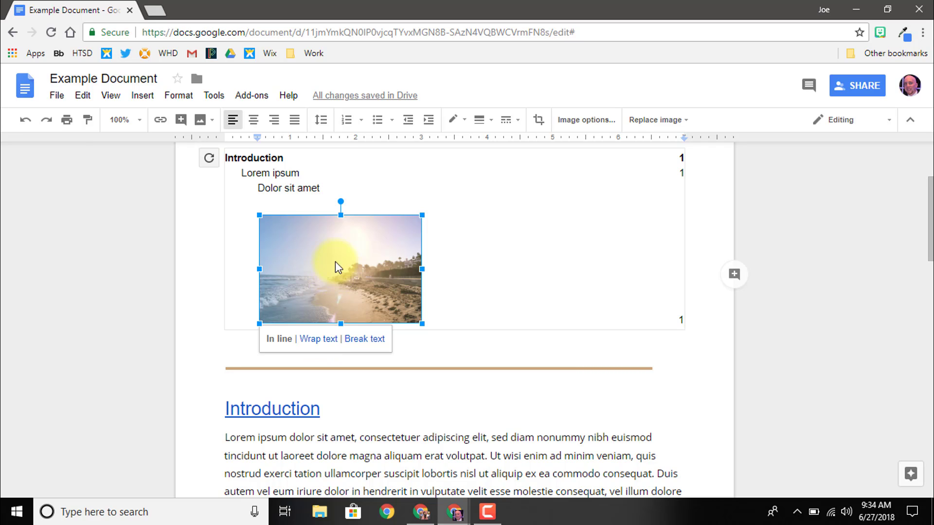
drag(423, 337, 481, 428)
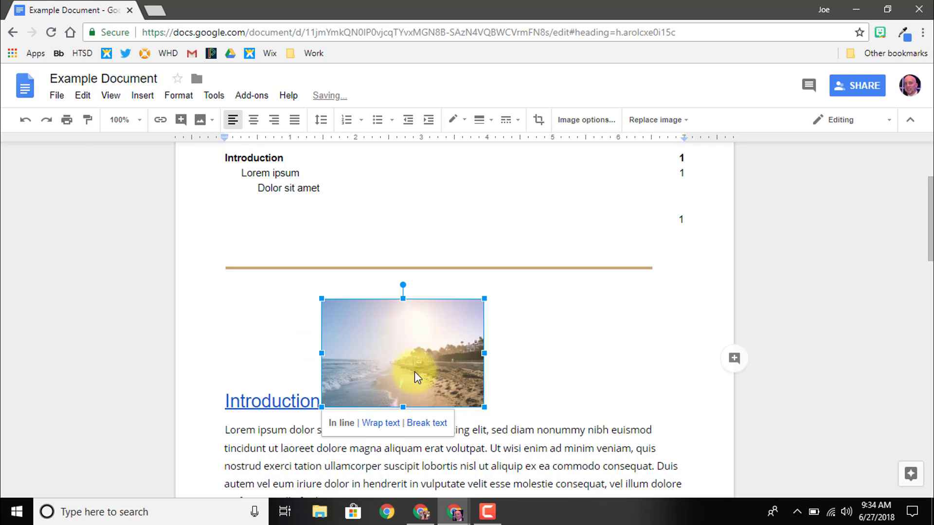
drag(348, 350, 426, 464)
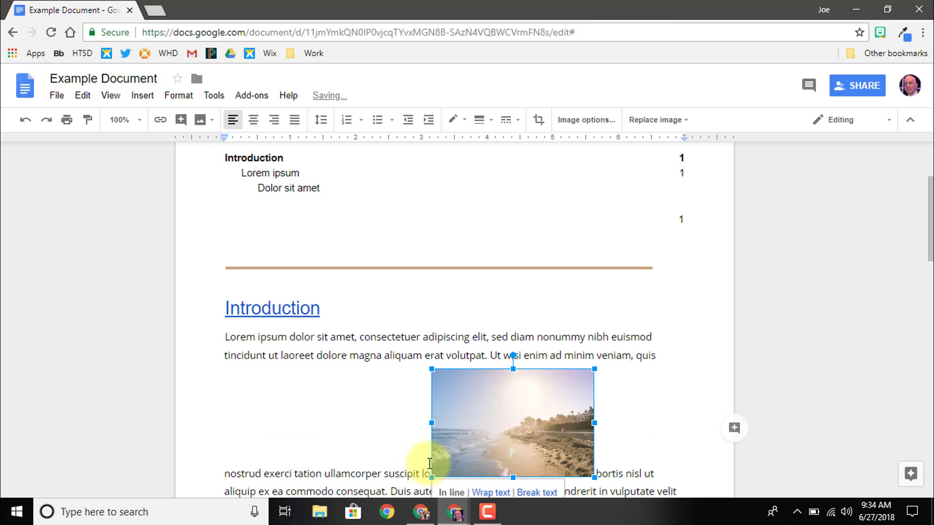
Step: Try the photo's Wrap text and Break text layouts, set its margin to 0", and finish with Wrap text
scroll(396, 378, down, 1)
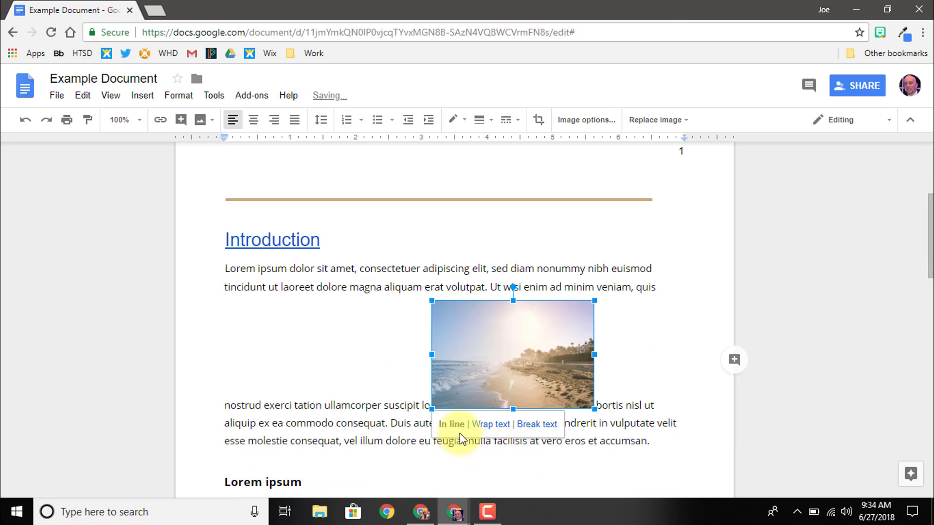
click(491, 425)
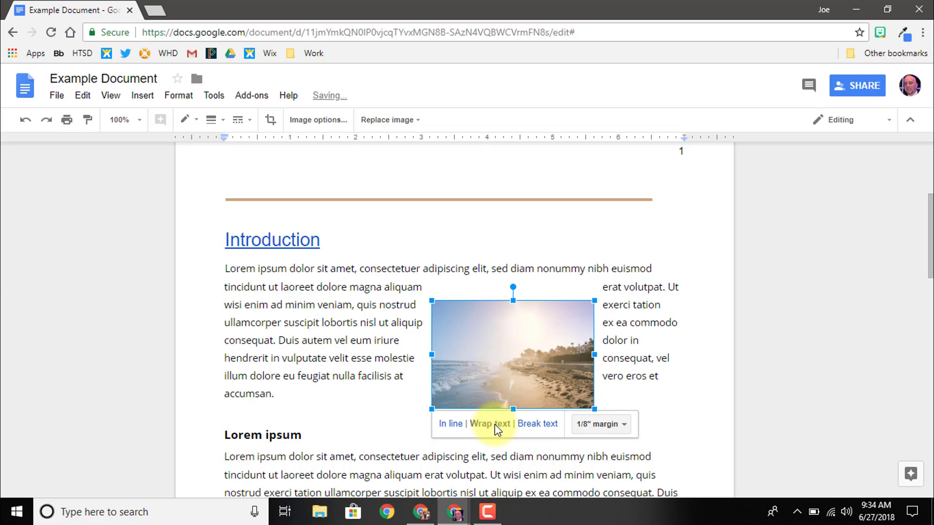
click(538, 426)
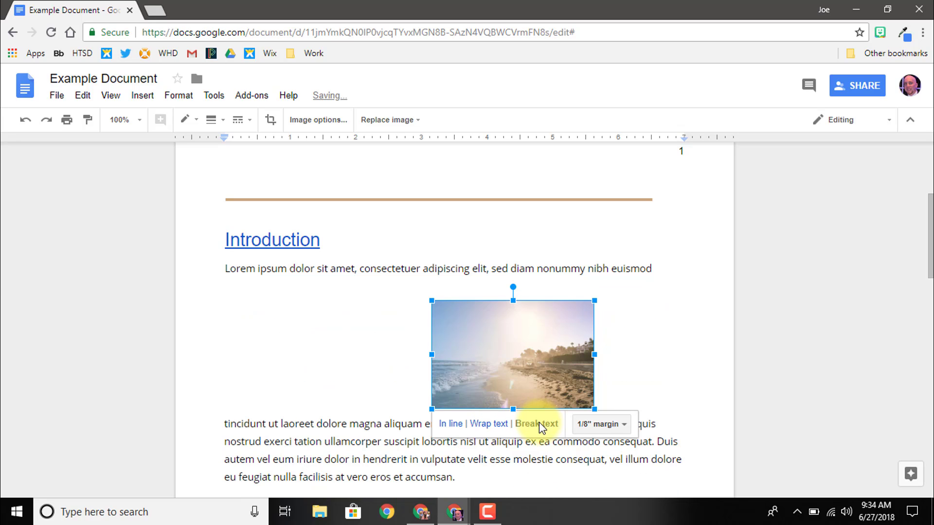
click(616, 428)
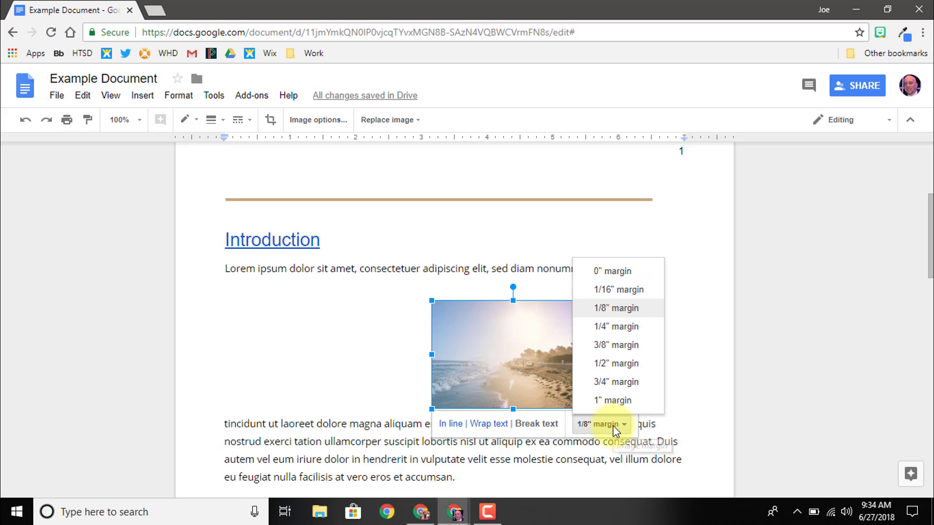
click(622, 275)
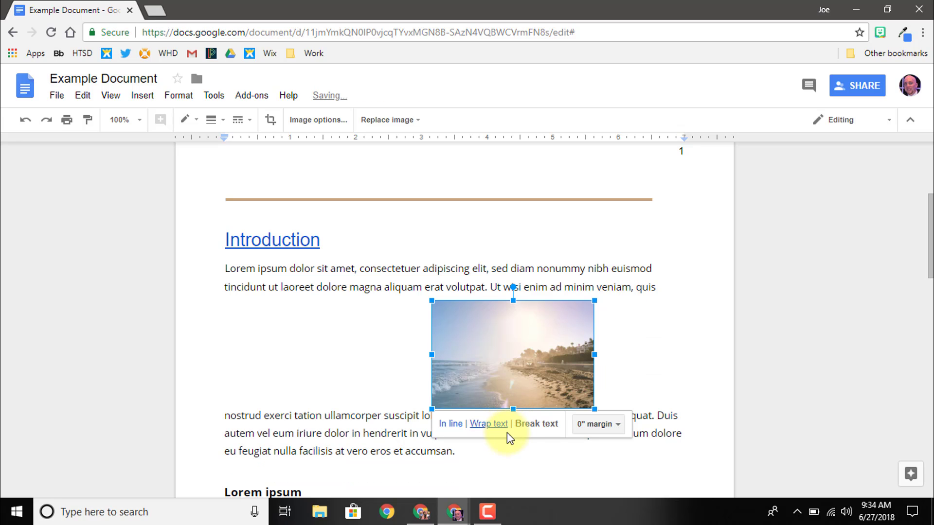
click(489, 423)
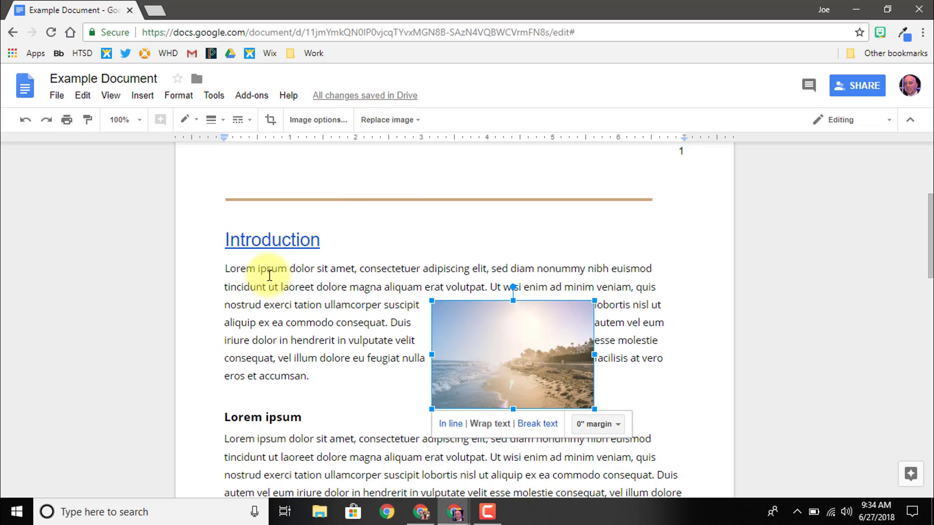
click(269, 275)
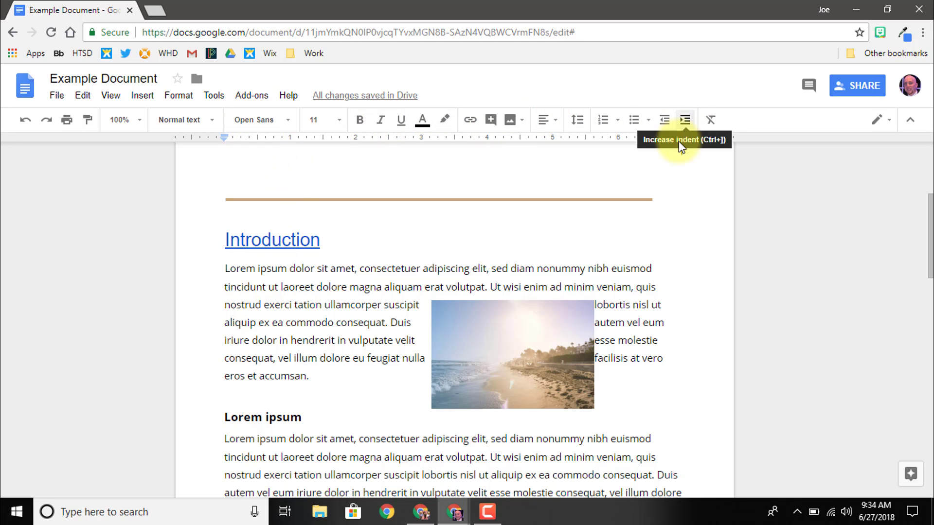
click(513, 364)
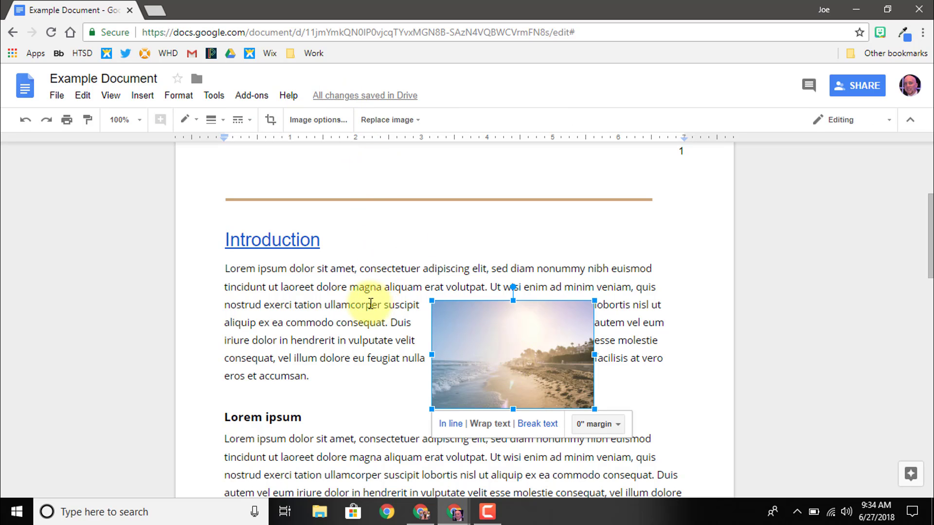
Step: Add a new line below the document's last paragraph and start a numbered list there in the 1., a., i. style
scroll(347, 299, down, 9)
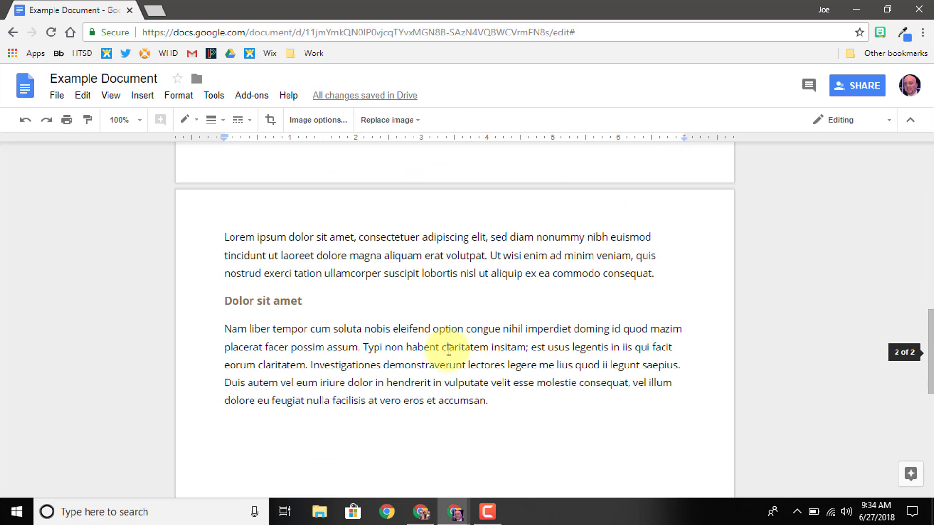
click(561, 400)
key(Return)
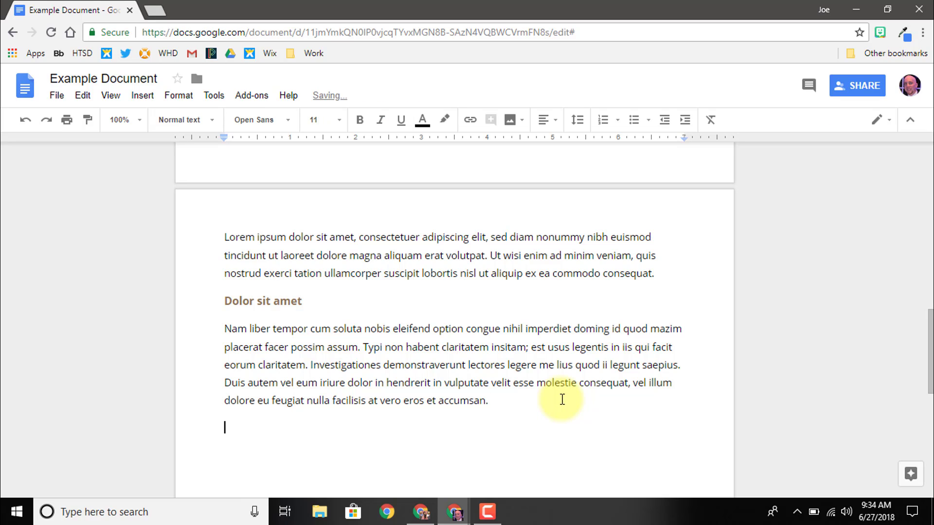
click(620, 120)
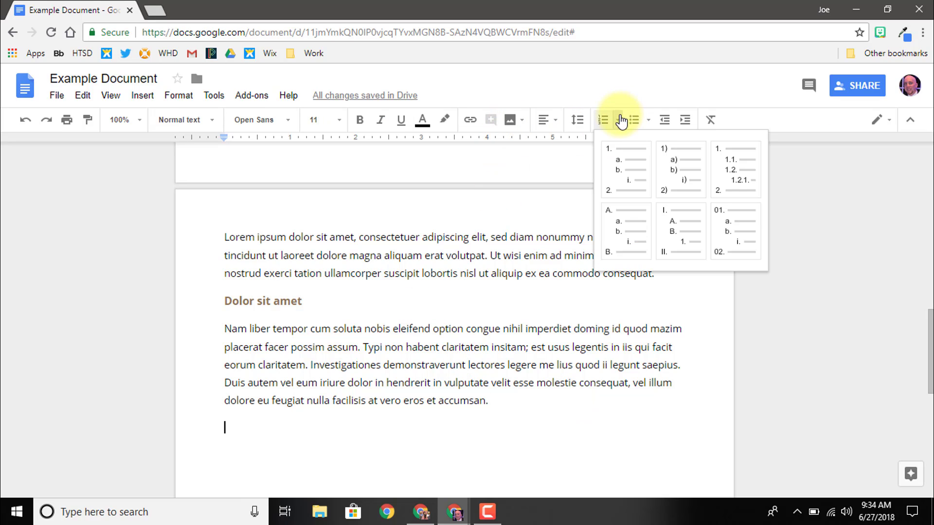
click(633, 171)
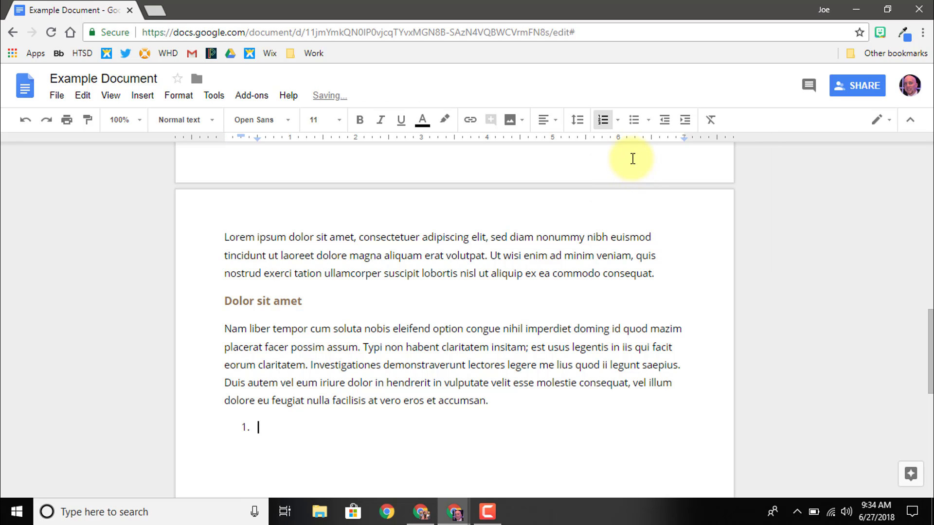
Step: Convert the numbered list item to a bulleted list using the arrow, diamond and dot style
click(638, 121)
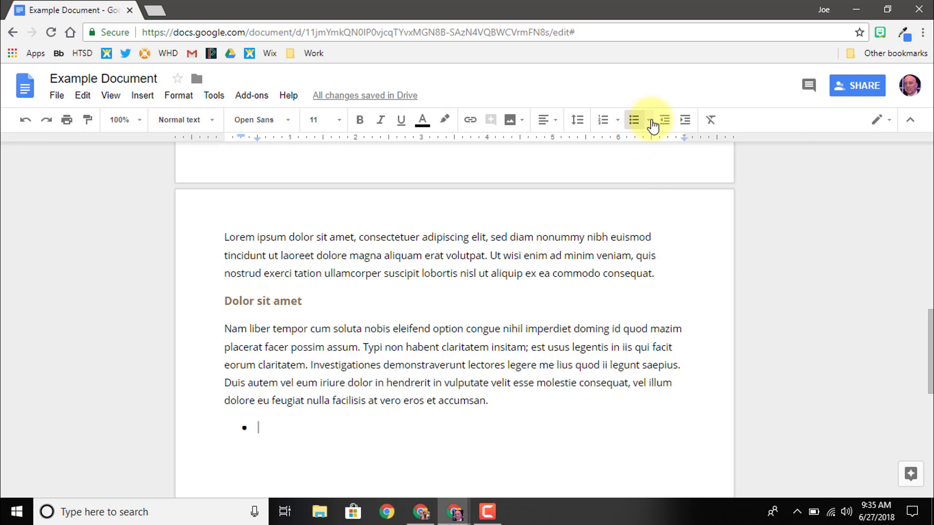
click(649, 122)
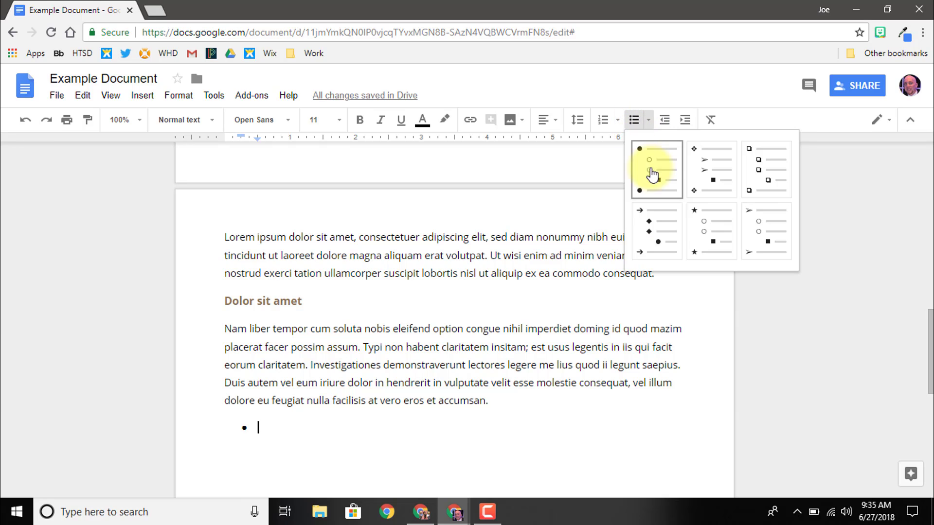
click(657, 226)
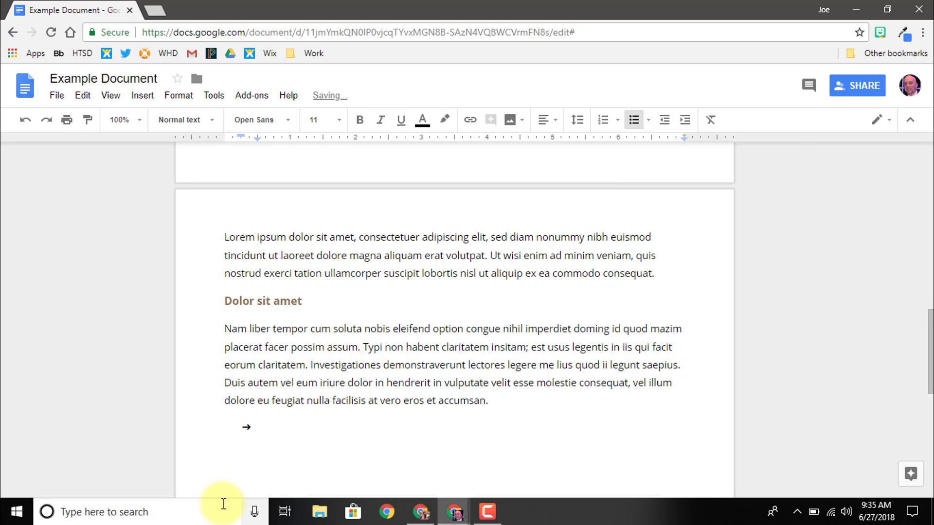
Step: Enter "Step One" as the first bullet and "Step 2" as an indented sub-bullet beneath it
text(Step One)
key(Return)
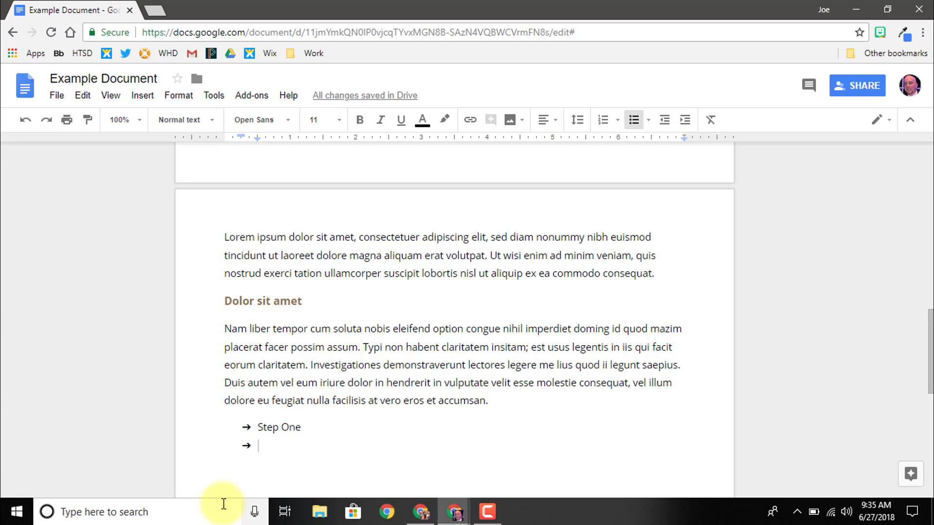
key(Tab)
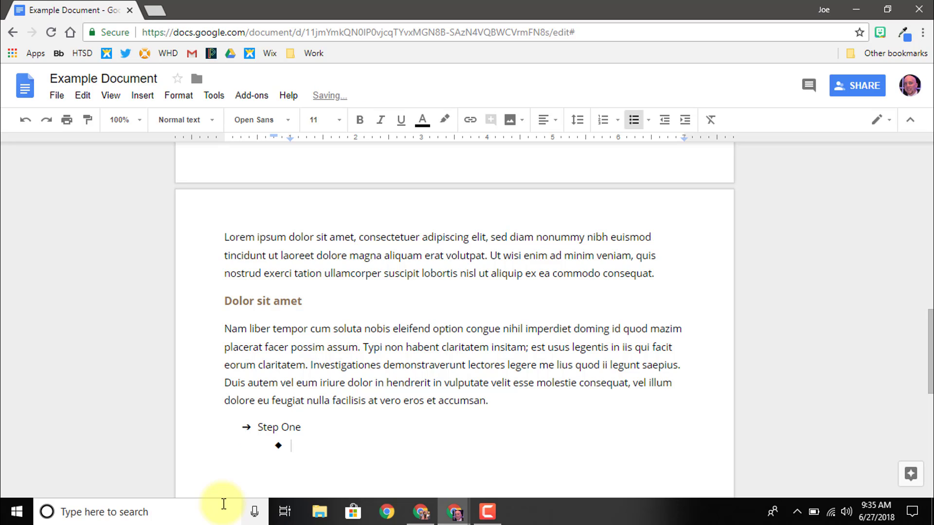
text(step)
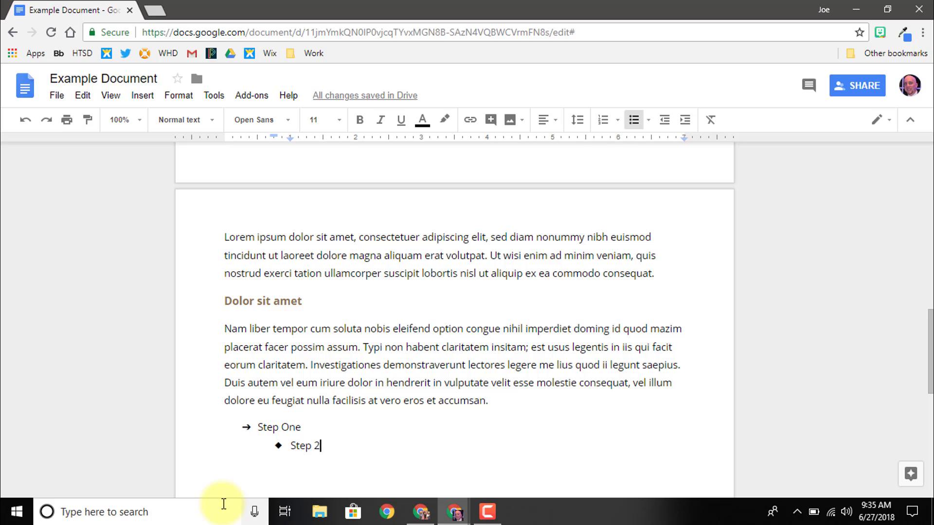
Step: Add the unbulleted line "Also do this" within the Step 2 sub-bullet and start another sub-bullet below it
key(Return)
key(Return)
text(Also do this)
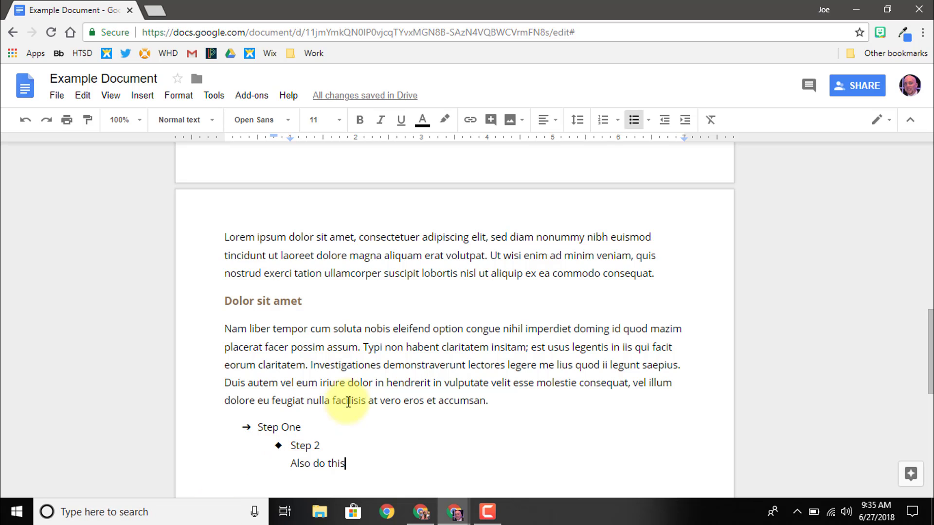
scroll(725, 424, down, 5)
scroll(717, 423, up, 3)
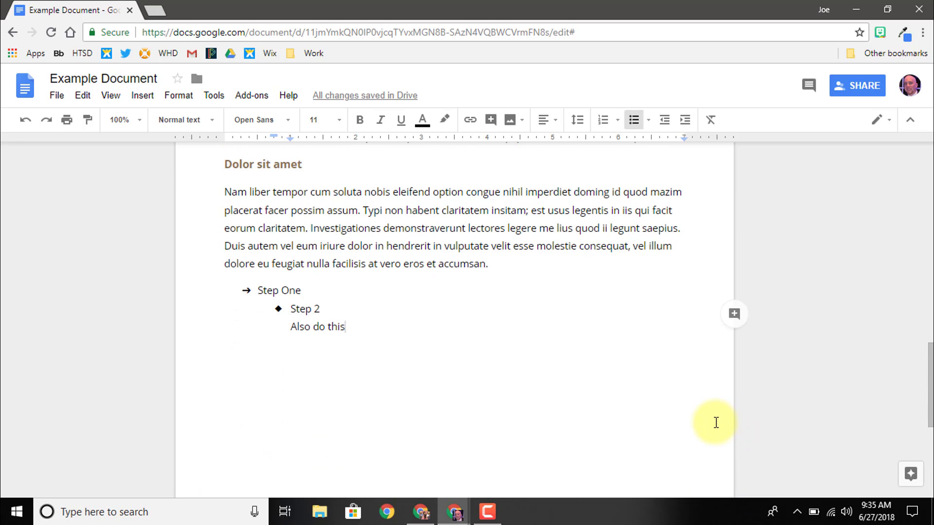
key(Return)
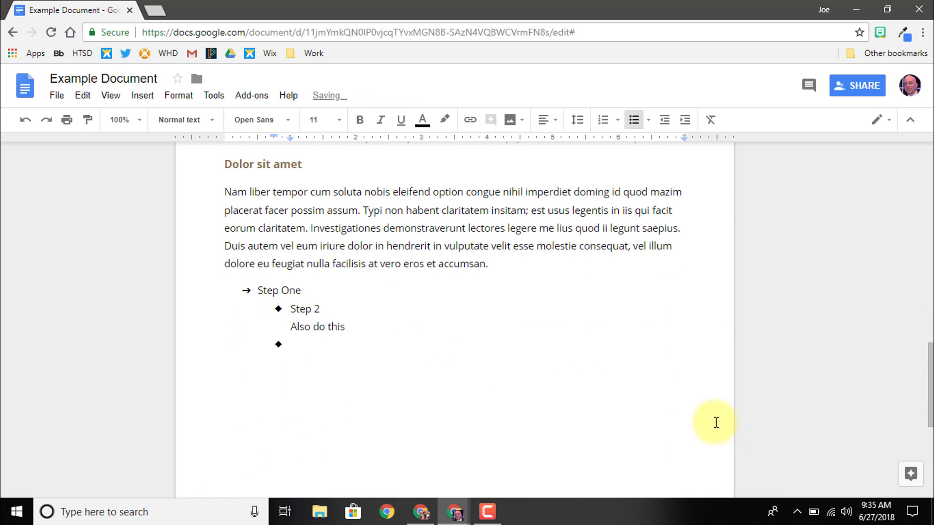